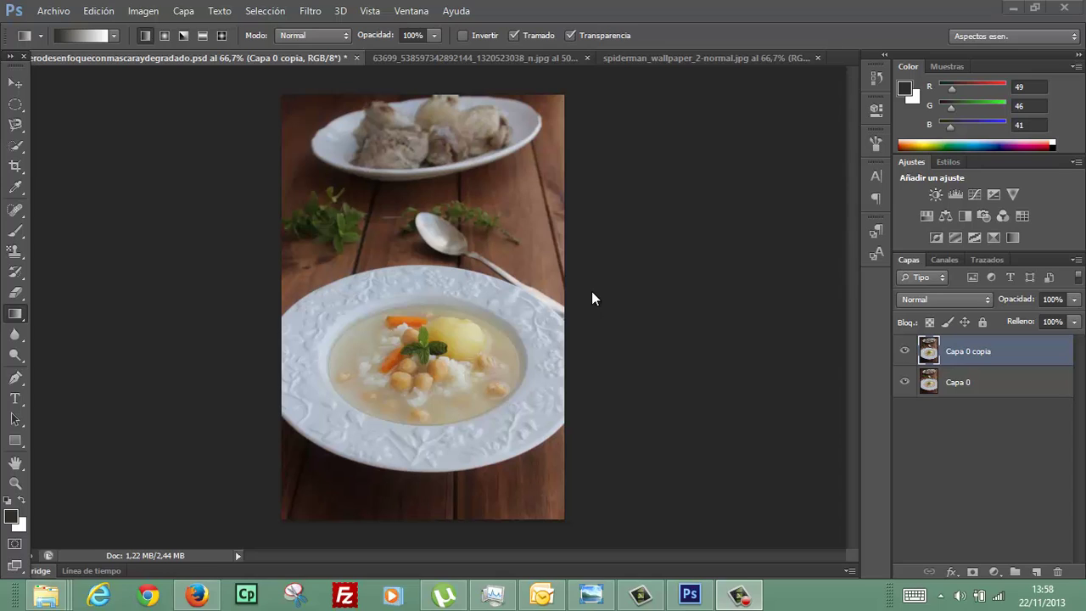
Browse the filter list, then convert the image to 16 bits per channel.
left_click(315, 13)
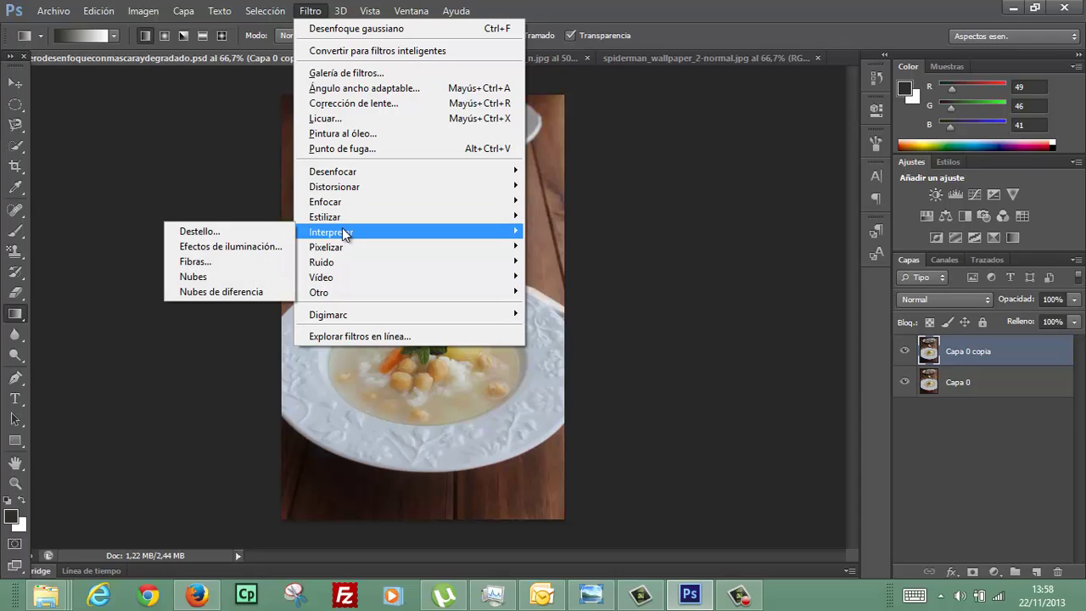
mouse_move(326, 202)
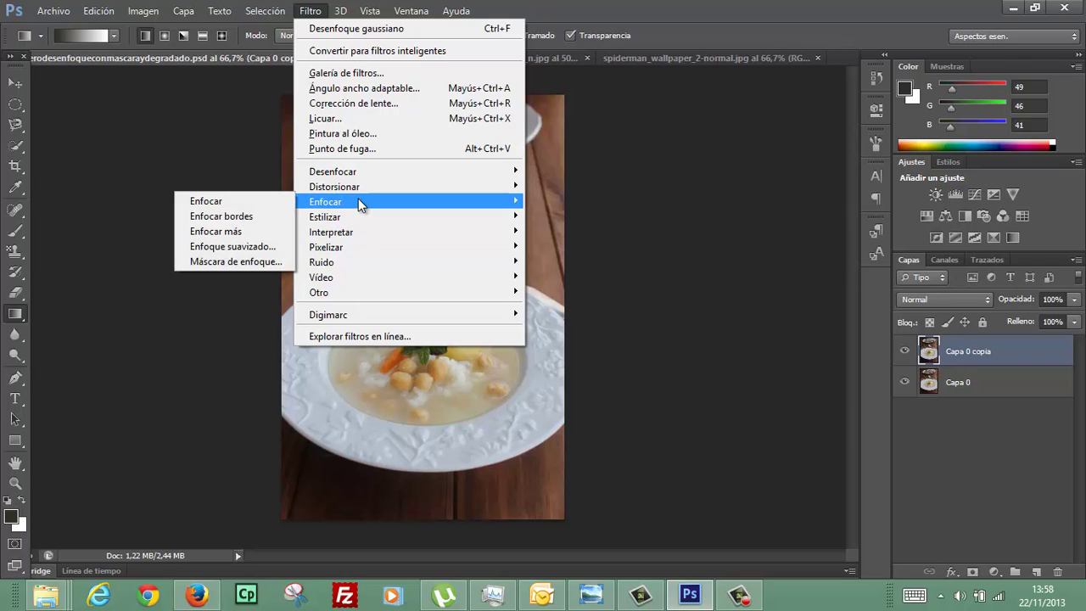
left_click(142, 11)
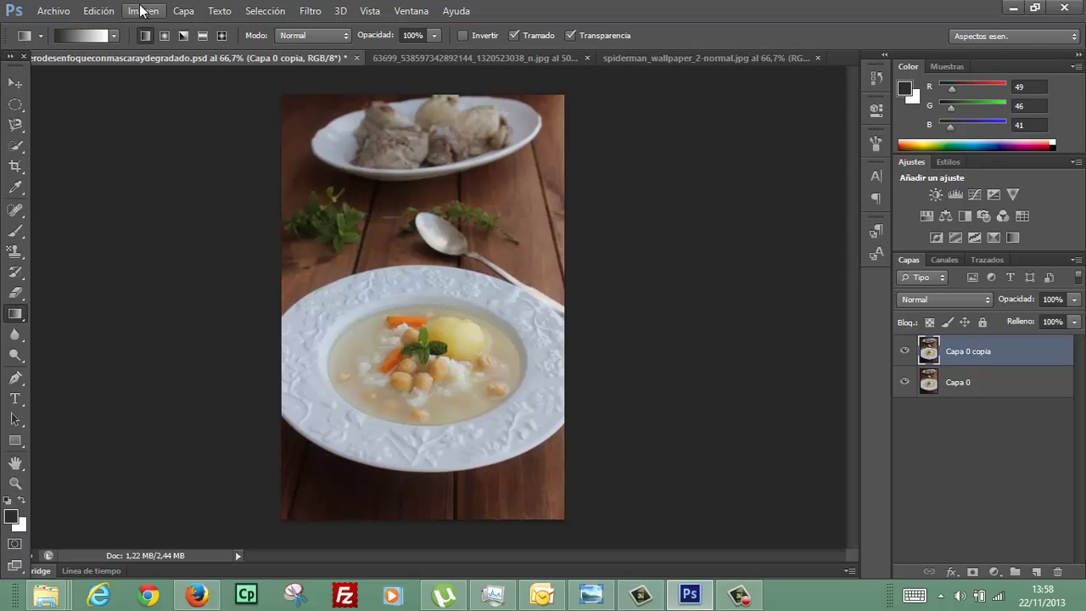
left_click(142, 11)
mouse_move(151, 29)
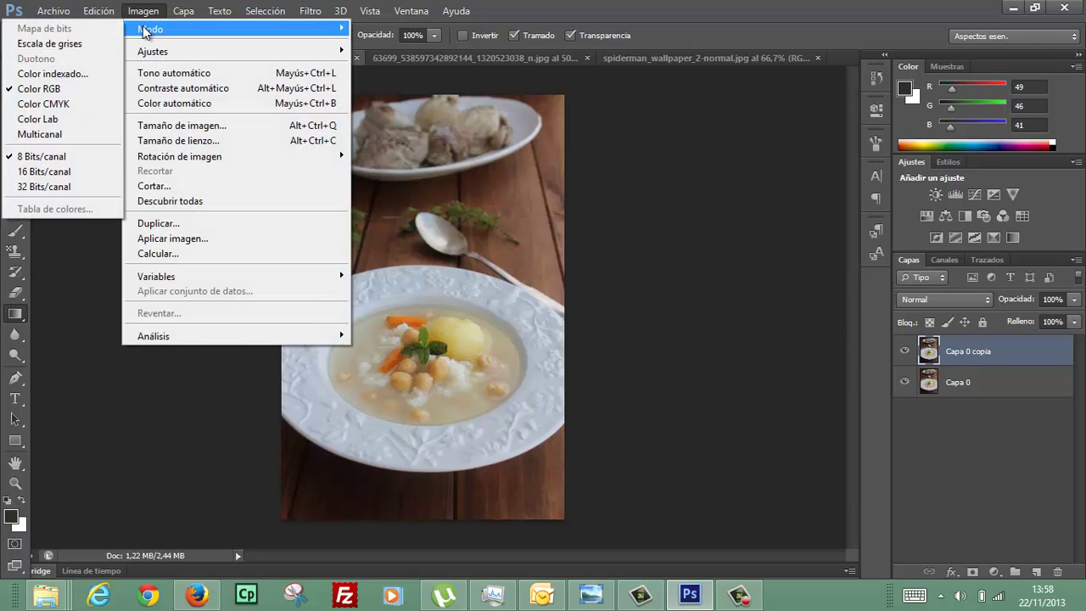
left_click(39, 172)
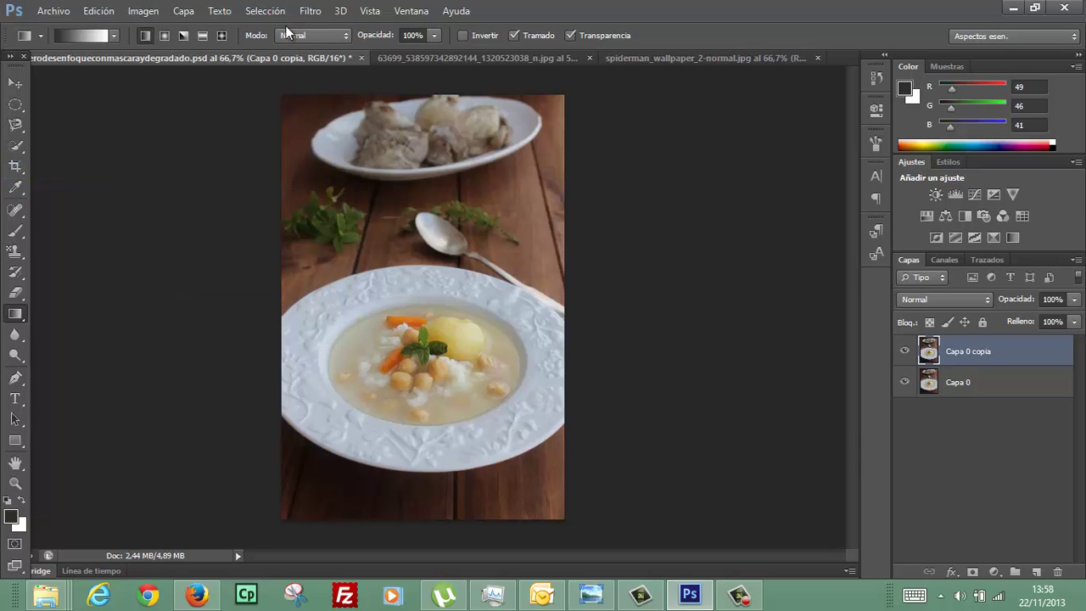
Undo the 16-bit conversion, returning the photo to 8-bit RGB.
left_click(307, 12)
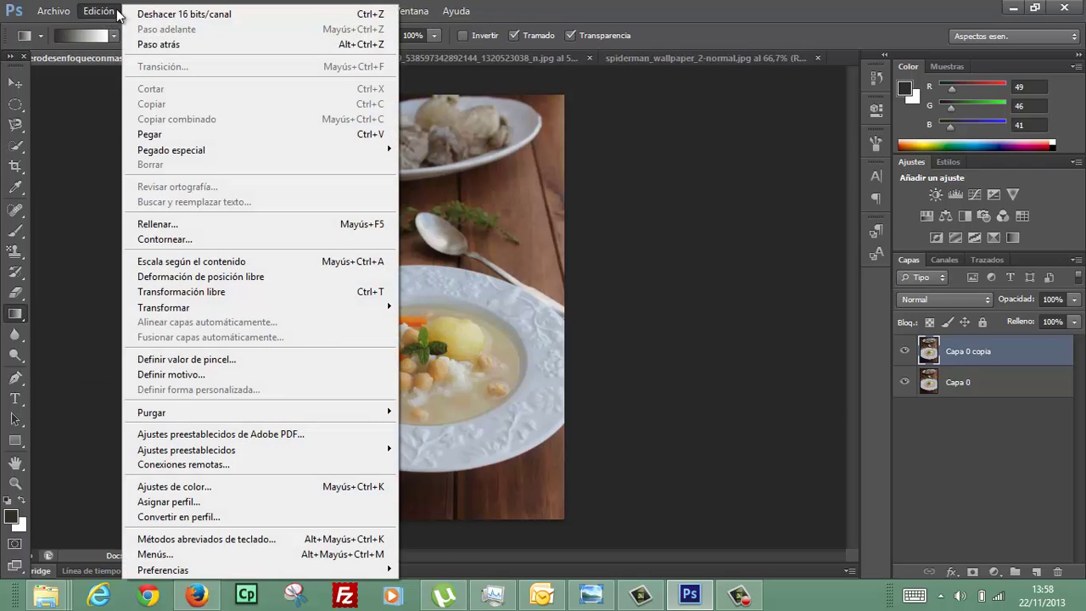
left_click(149, 14)
left_click(114, 12)
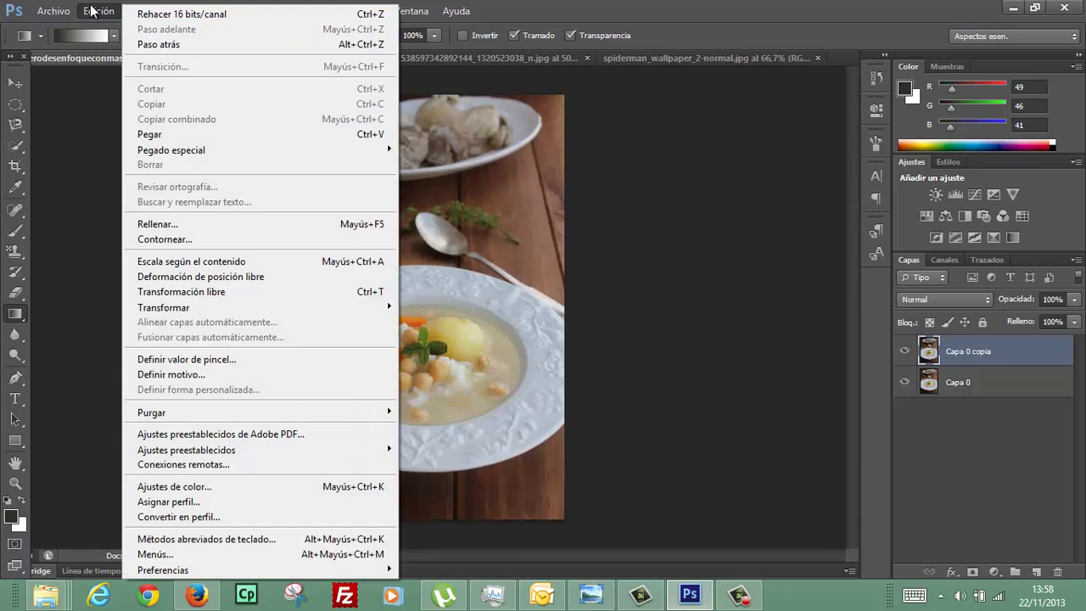
left_click(92, 10)
left_click(141, 11)
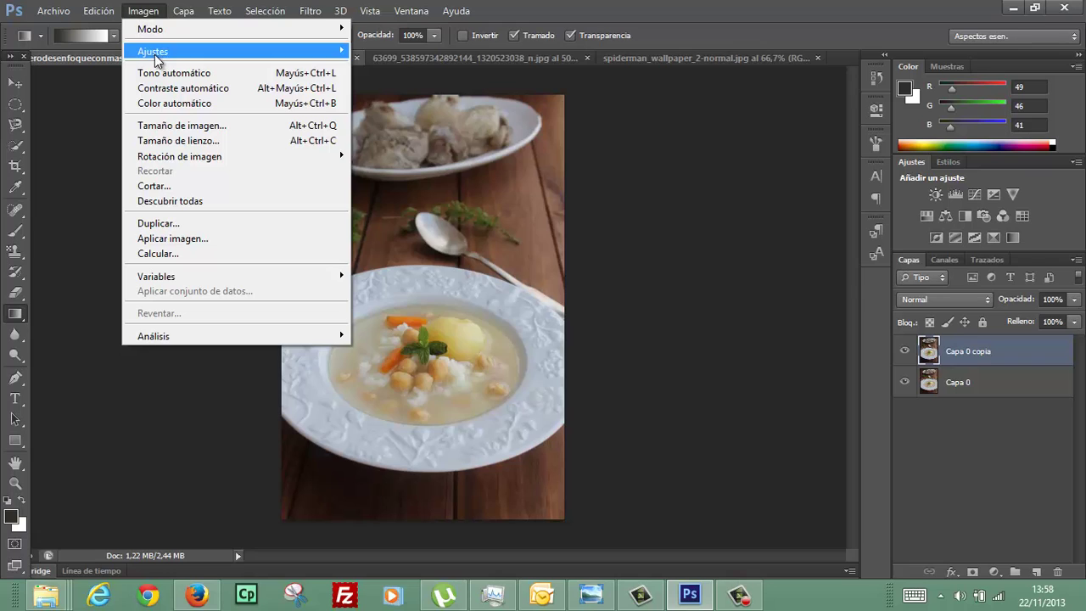
mouse_move(170, 29)
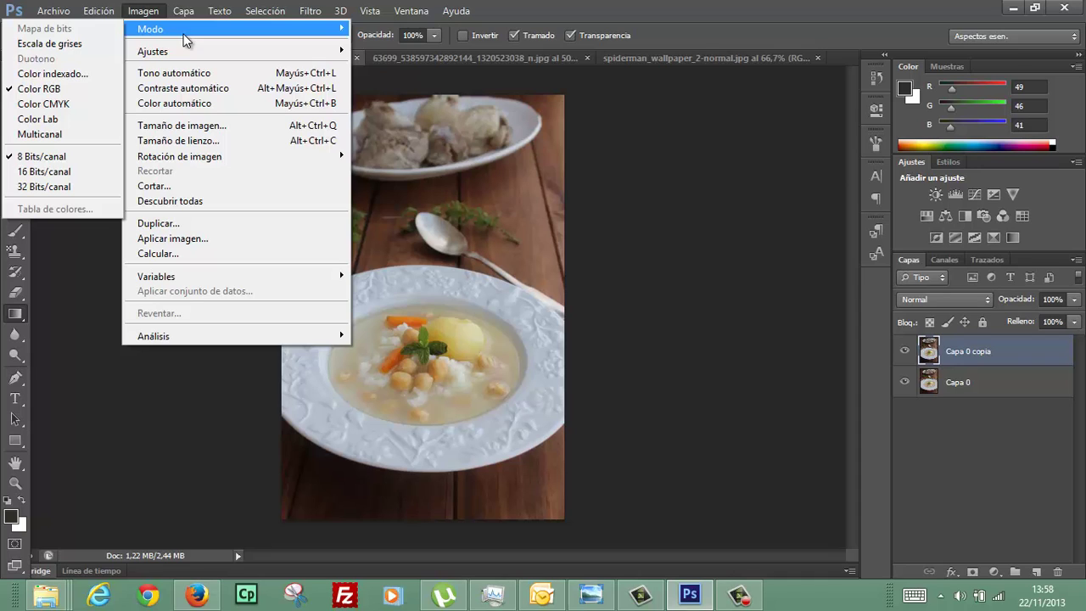
Convert the photo to CMYK colour, merging the layers and accepting the profile conversion.
left_click(72, 104)
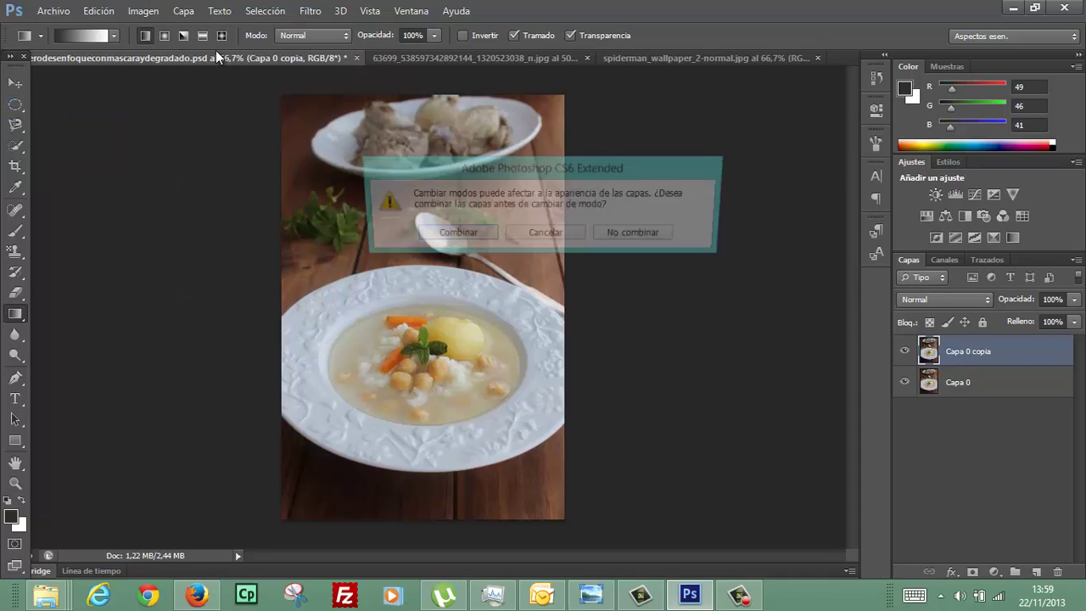
left_click(469, 235)
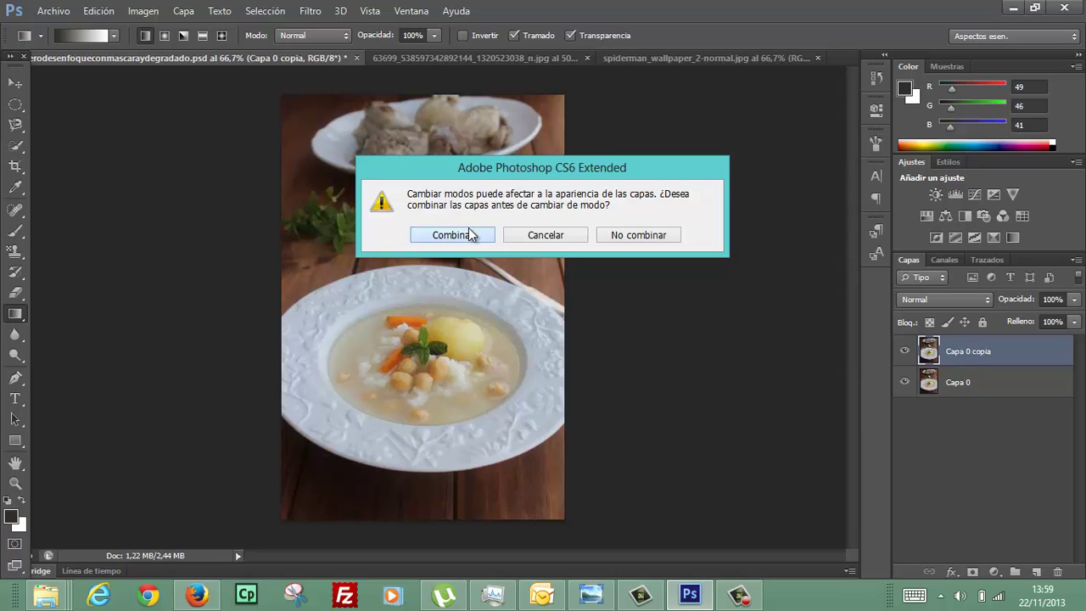
left_click(478, 255)
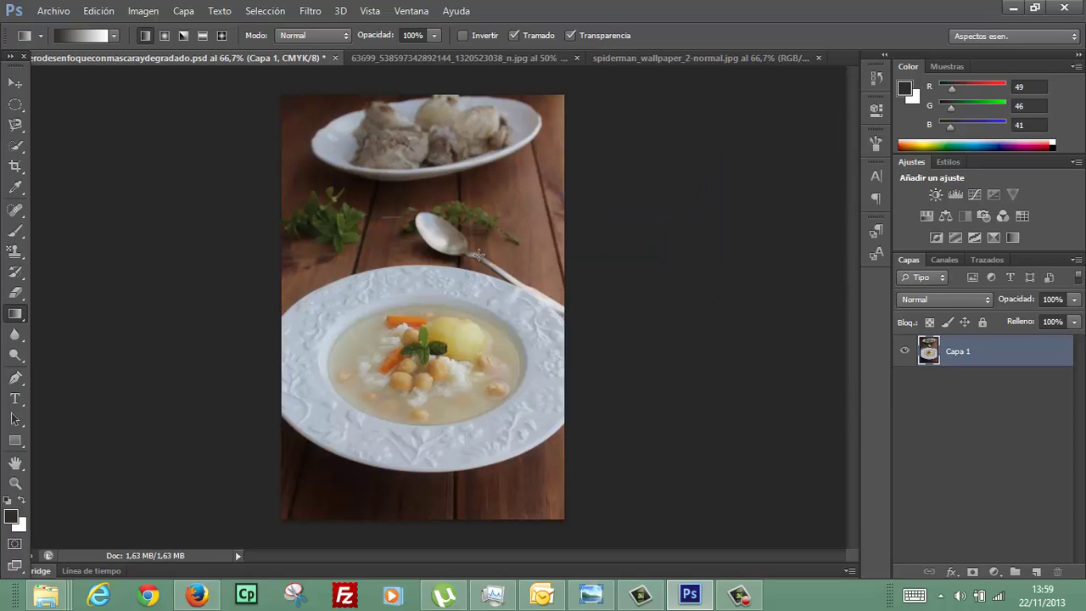
Undo the CMYK conversion to restore the two-layer RGB photo.
left_click(313, 11)
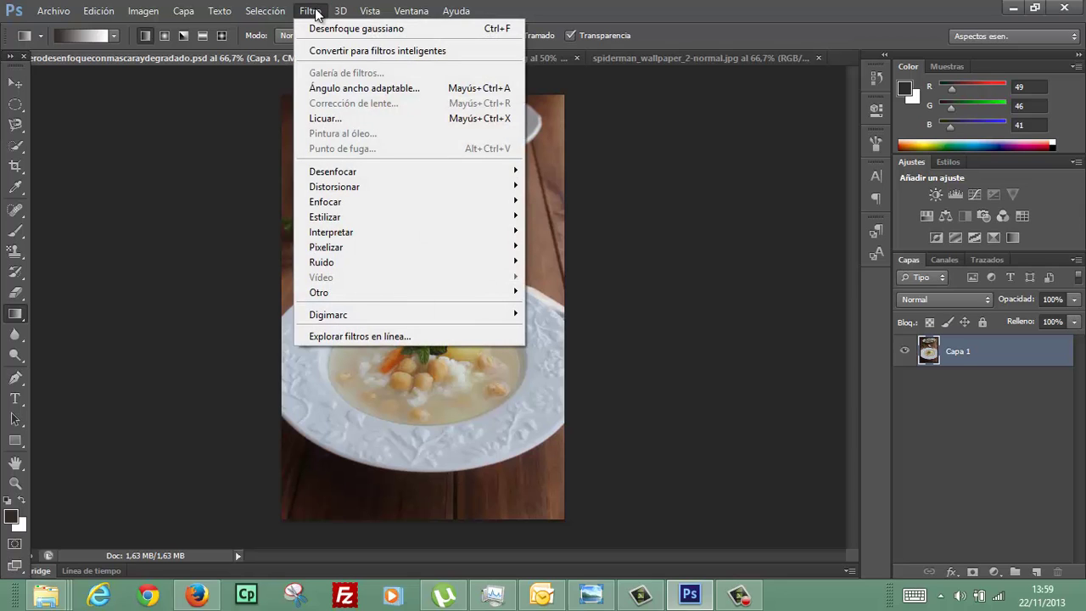
mouse_move(142, 10)
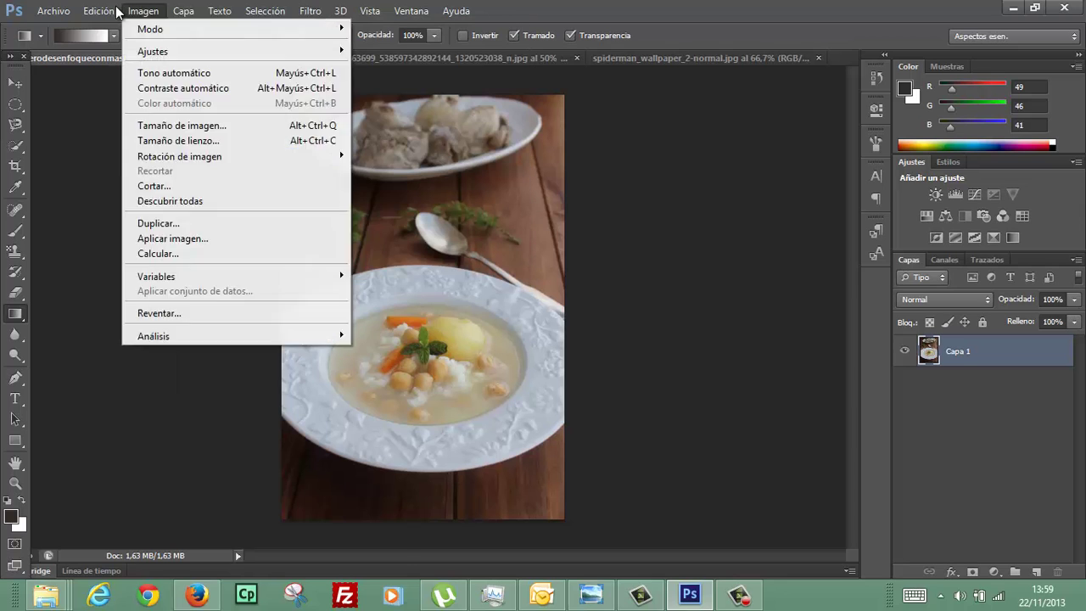
left_click(113, 10)
left_click(111, 11)
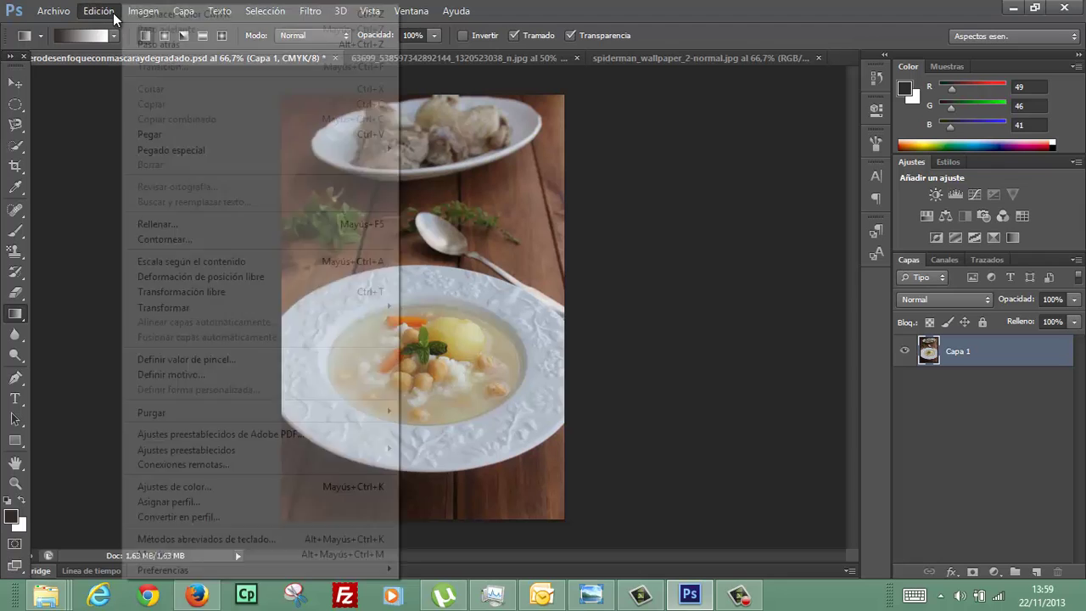
left_click(144, 15)
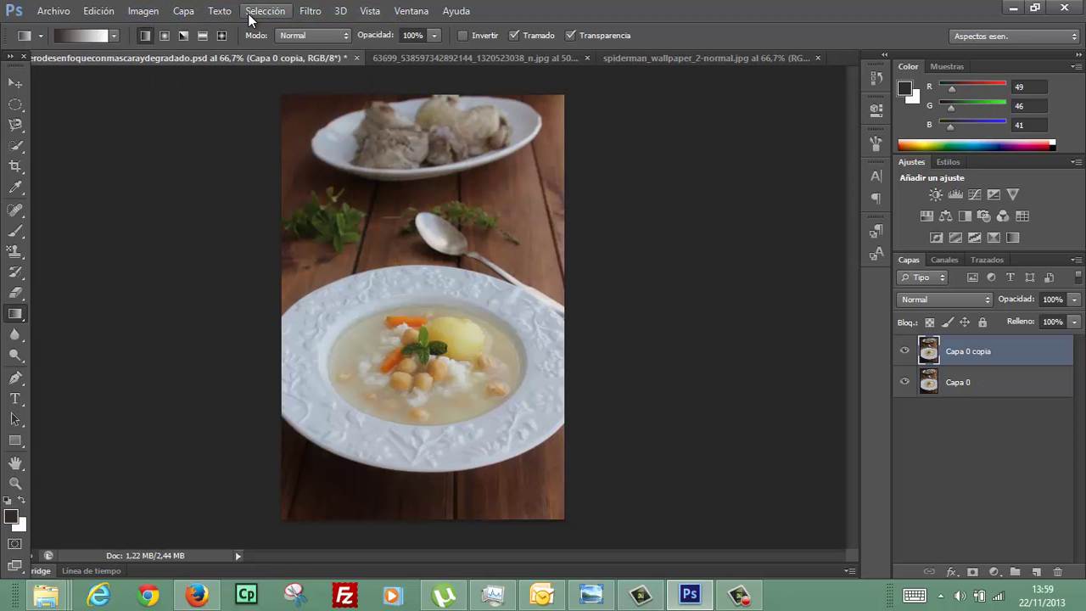
Open Galería de filtros, expand Artístico and preview Bordes añadidos on the soup photo.
left_click(310, 14)
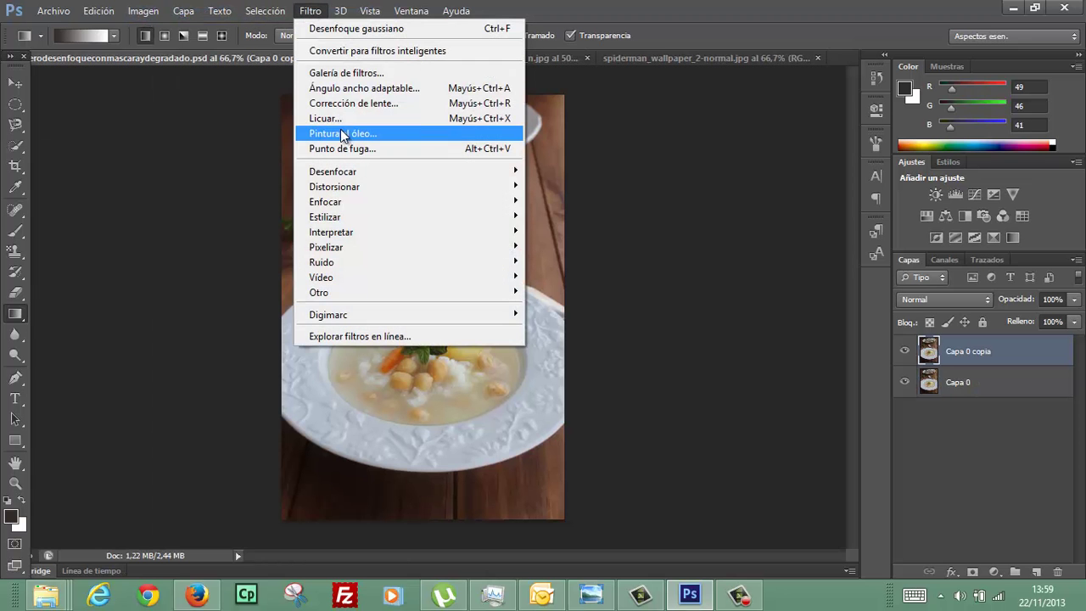
left_click(354, 75)
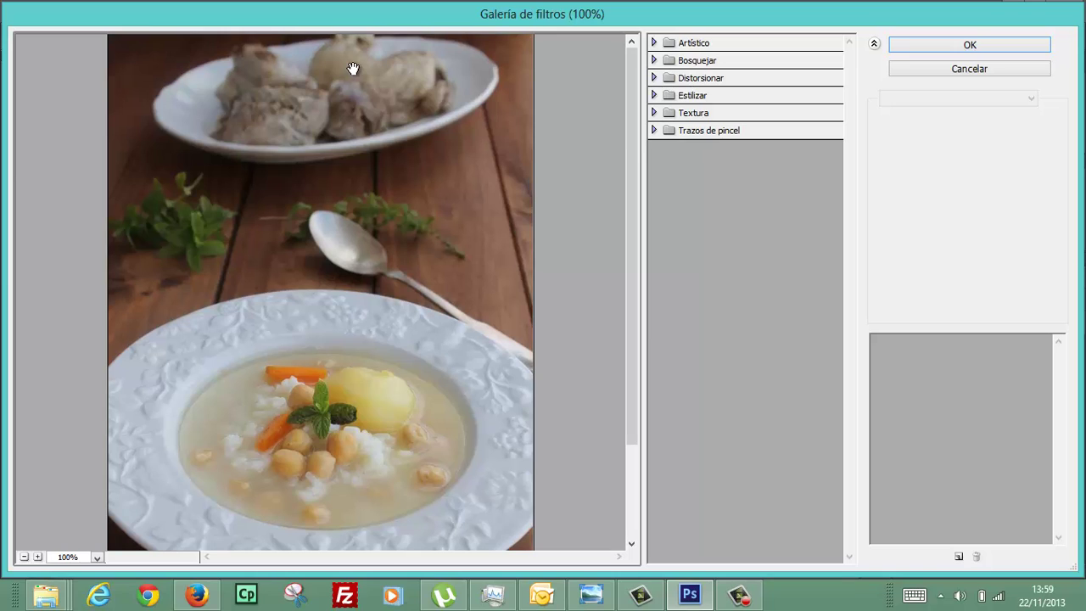
left_click(653, 43)
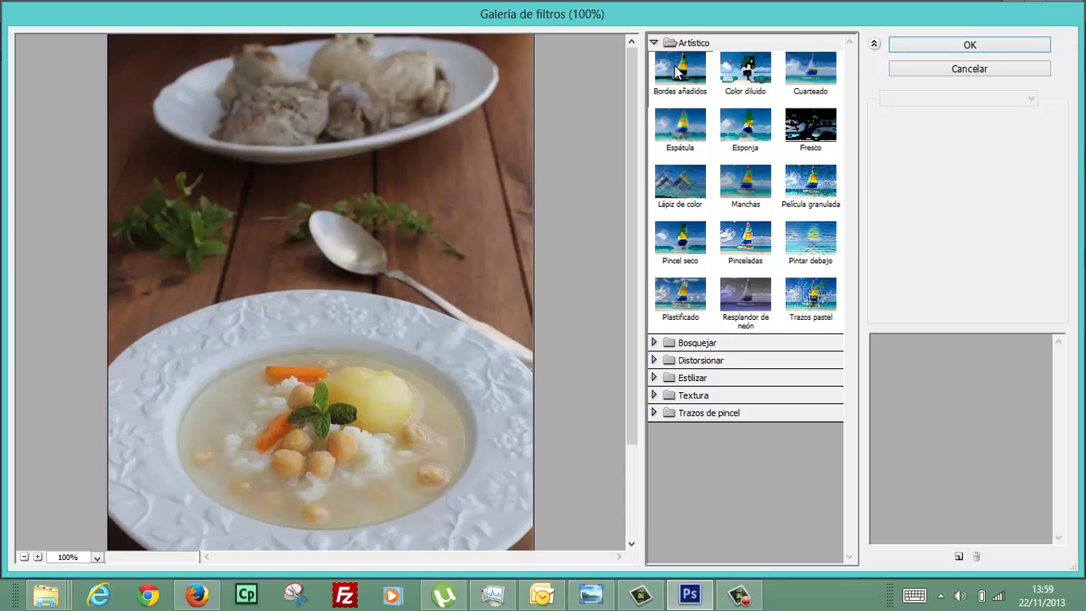
left_click(677, 73)
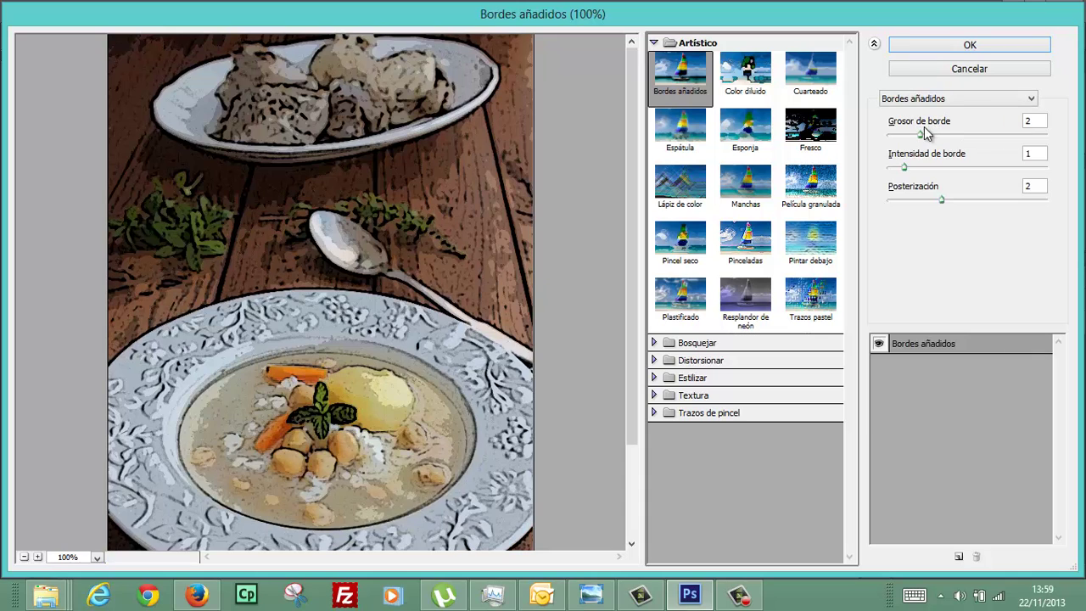
Set Bordes añadidos edge thickness to 8 and intensity to 5, then preview Color diluido.
left_click_drag(922, 135, 1012, 138)
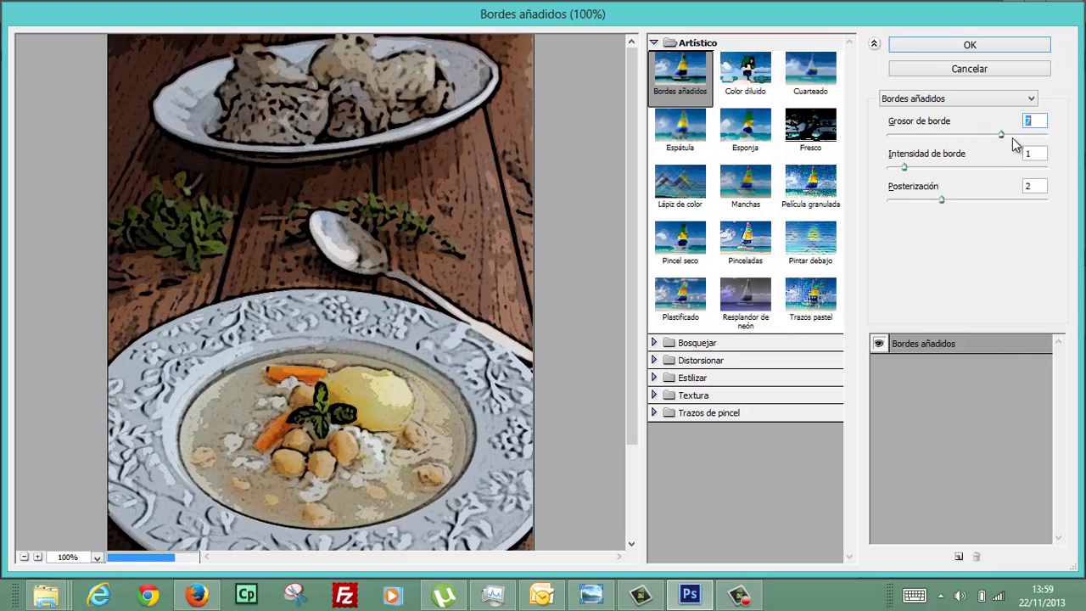
mouse_move(906, 169)
left_mouse_down()
mouse_move(992, 169)
mouse_move(969, 174)
mouse_move(947, 201)
mouse_move(985, 200)
mouse_move(941, 199)
left_mouse_up()
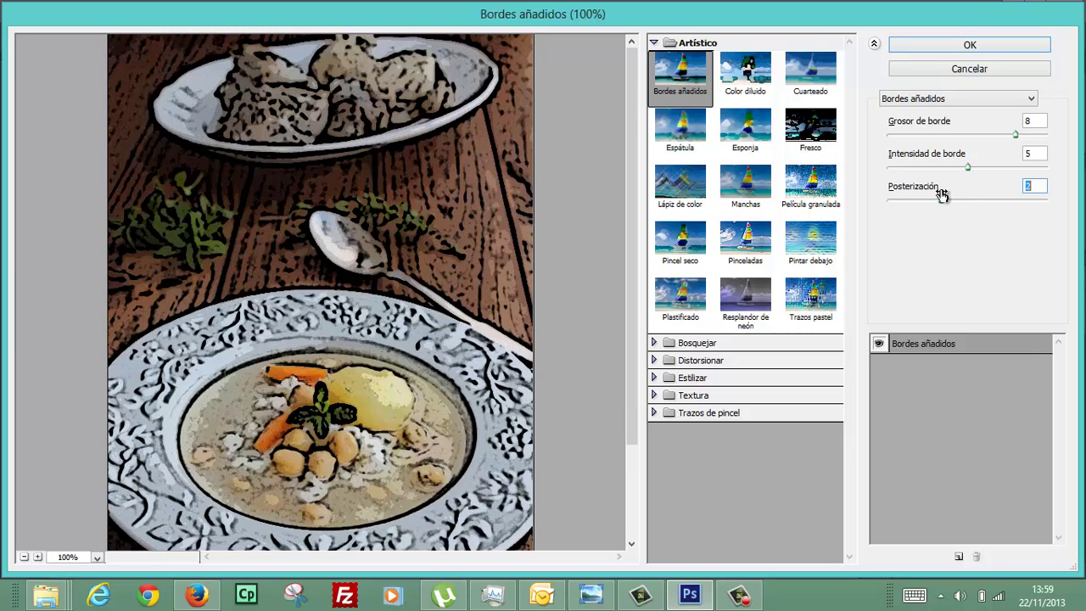
left_click(746, 69)
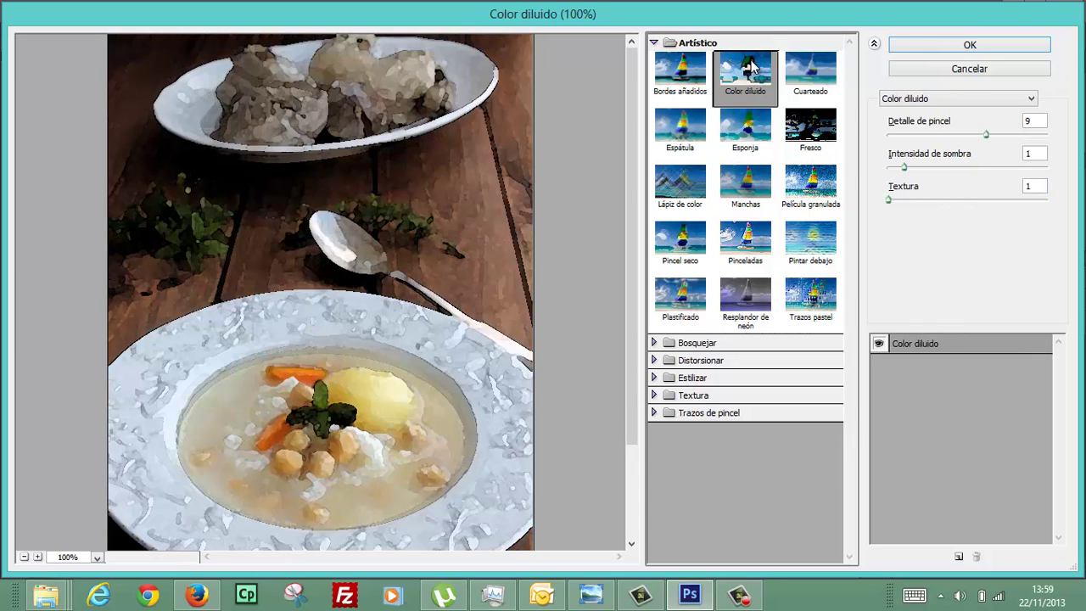
Preview Cuarteado and Espátula, tweaking Espátula stroke size and detail, then preview Esponja.
left_click(811, 77)
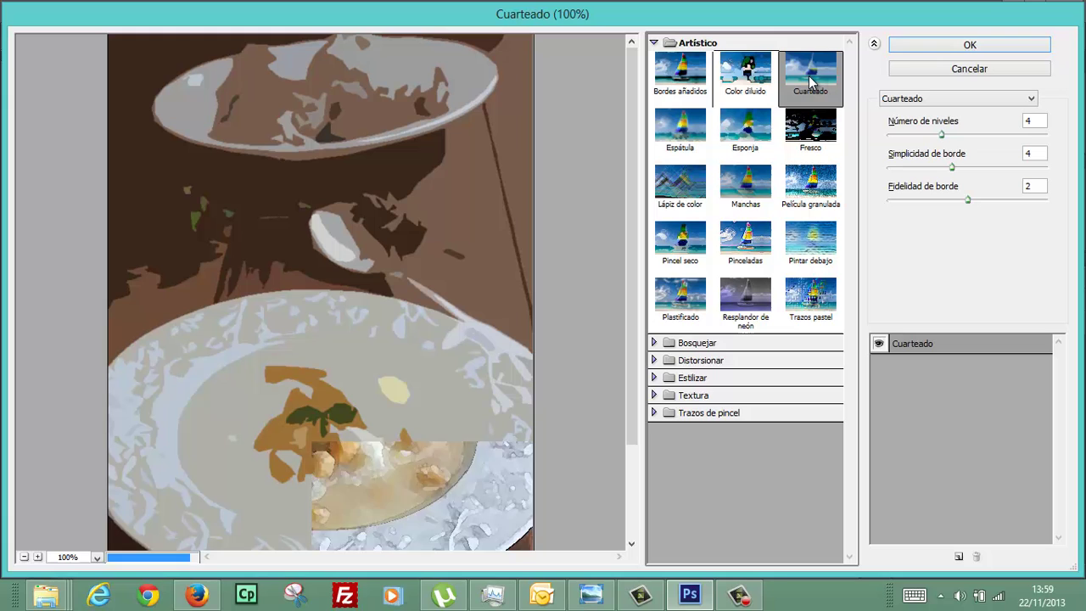
left_click(695, 124)
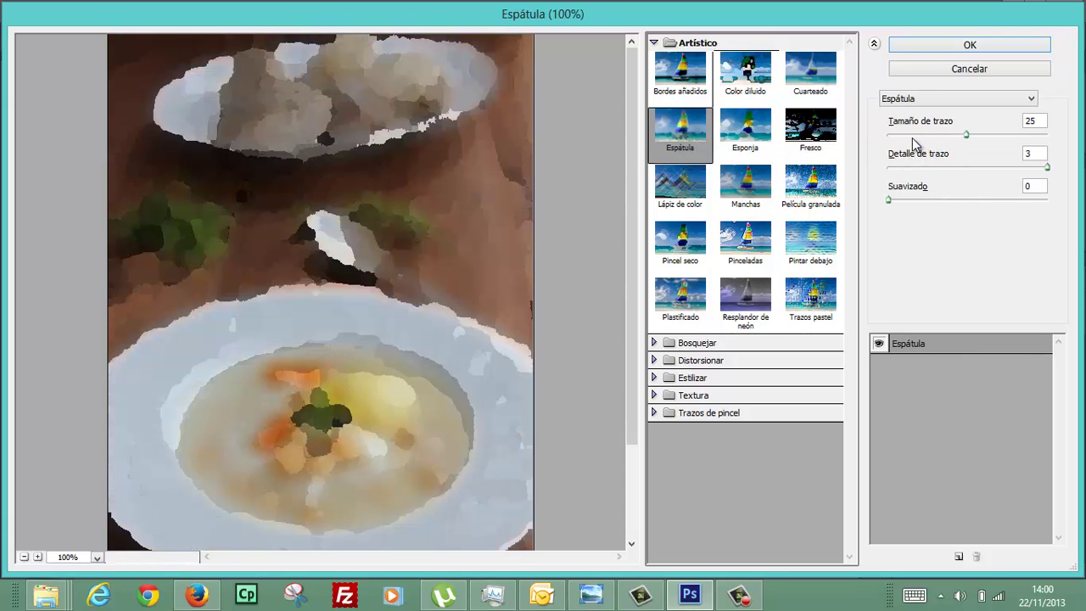
left_click_drag(913, 136, 899, 135)
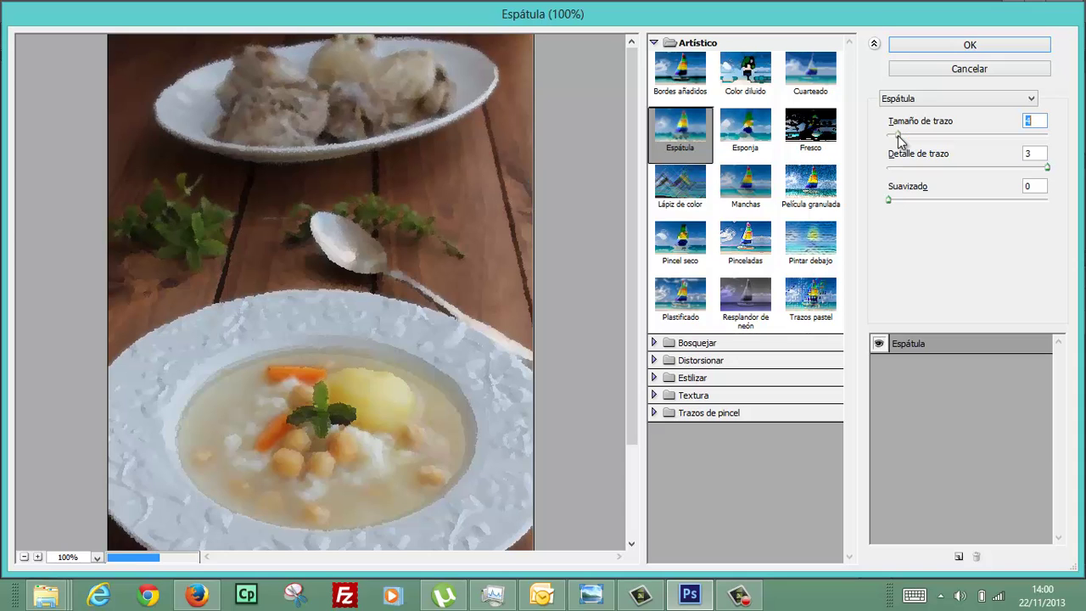
left_click_drag(898, 136, 897, 136)
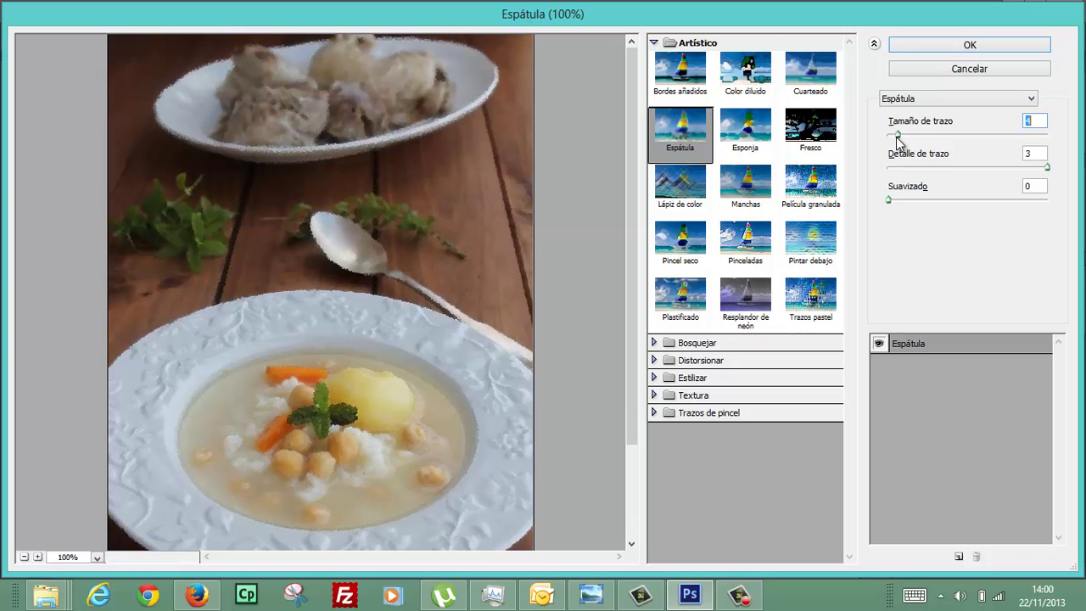
left_click_drag(898, 136, 924, 135)
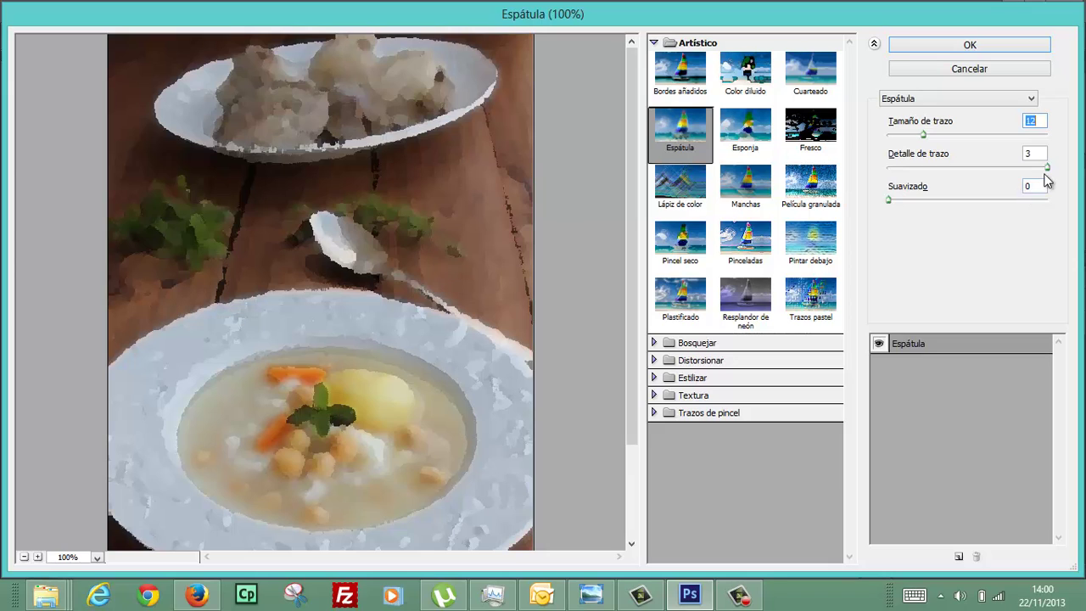
mouse_move(1048, 168)
left_mouse_down()
mouse_move(963, 168)
mouse_move(986, 168)
left_mouse_up()
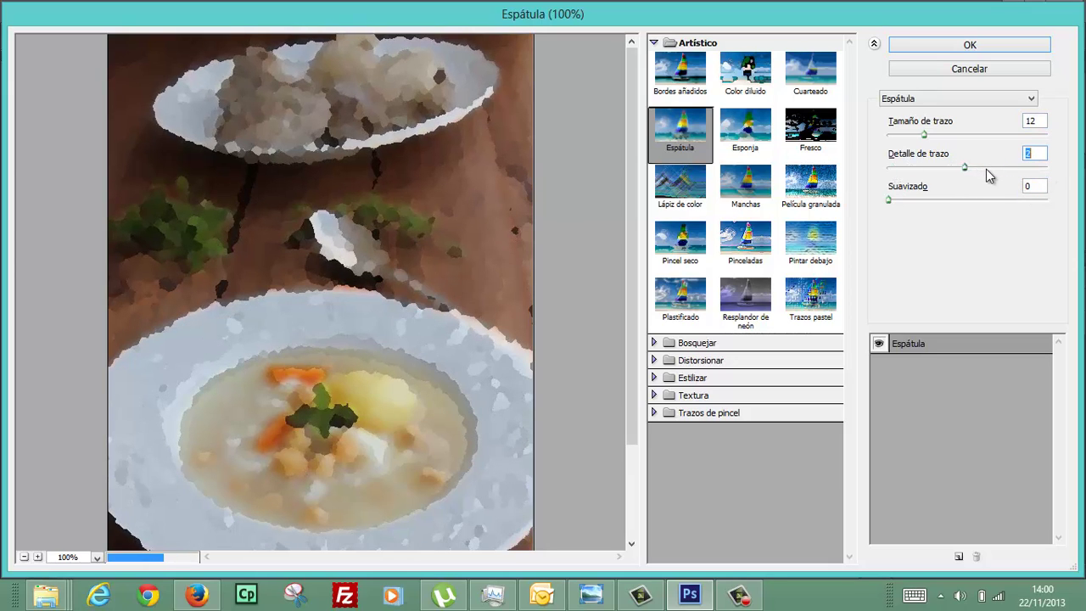
left_click(734, 129)
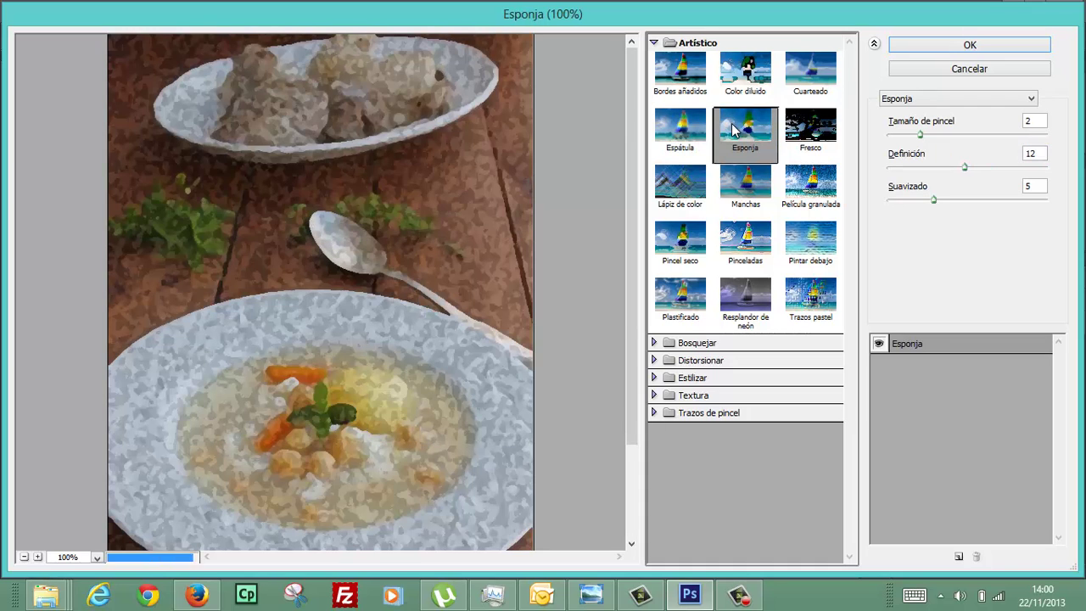
Preview each Artístico filter from Fresco to Trazos pastel, then expand Bosquejar.
left_click(812, 134)
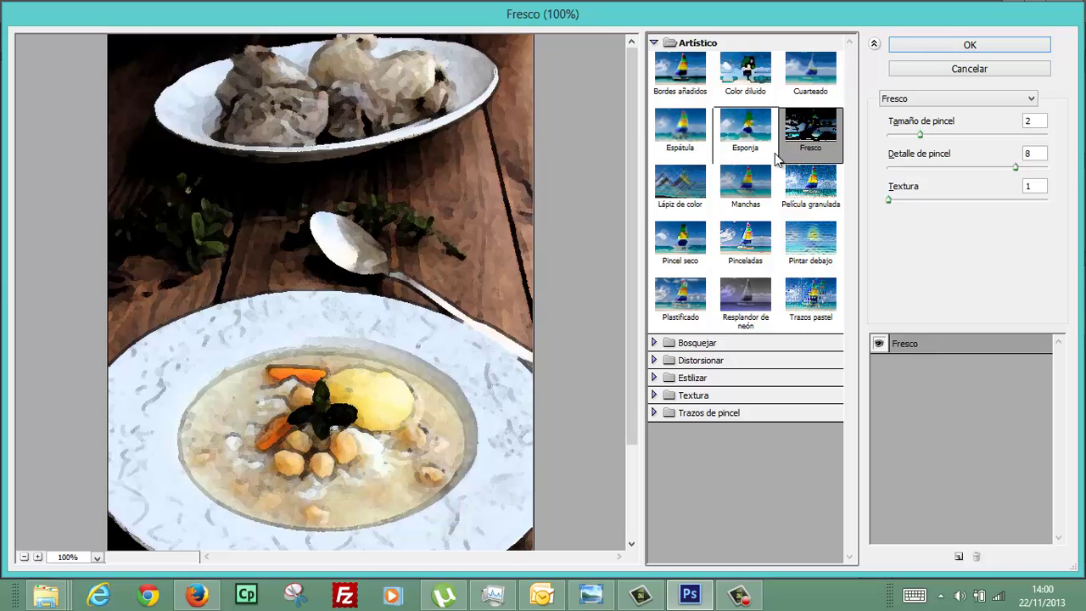
left_click(684, 185)
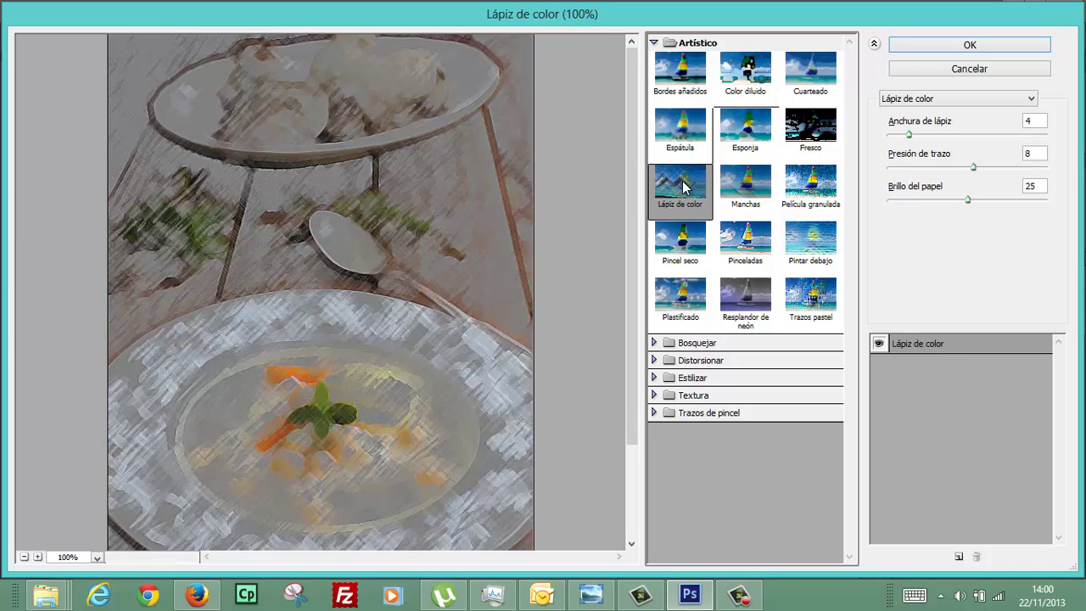
left_click(761, 194)
left_click(792, 194)
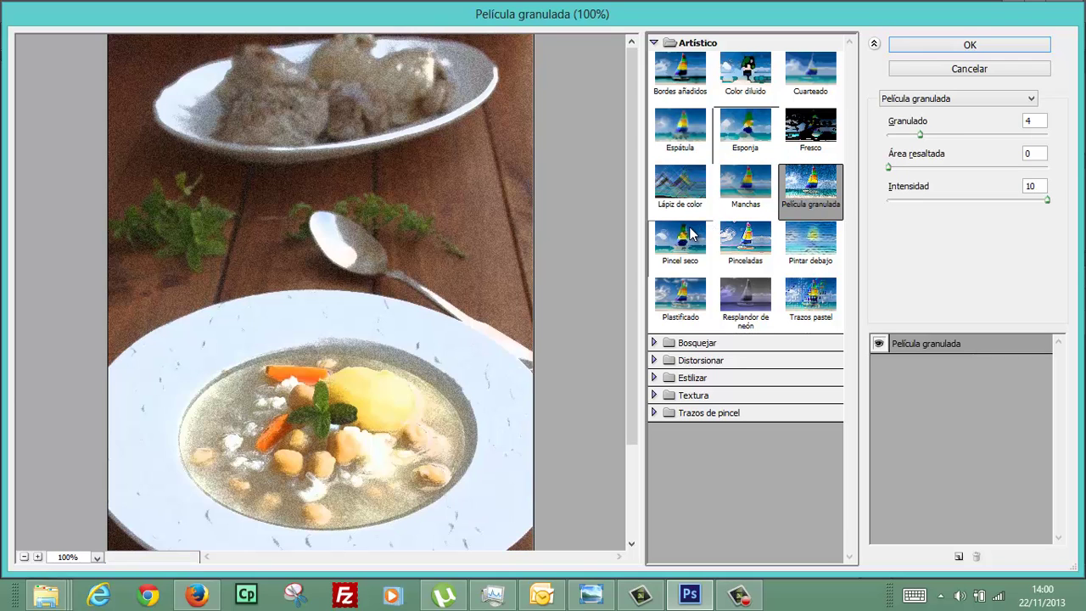
left_click(690, 236)
left_click(728, 242)
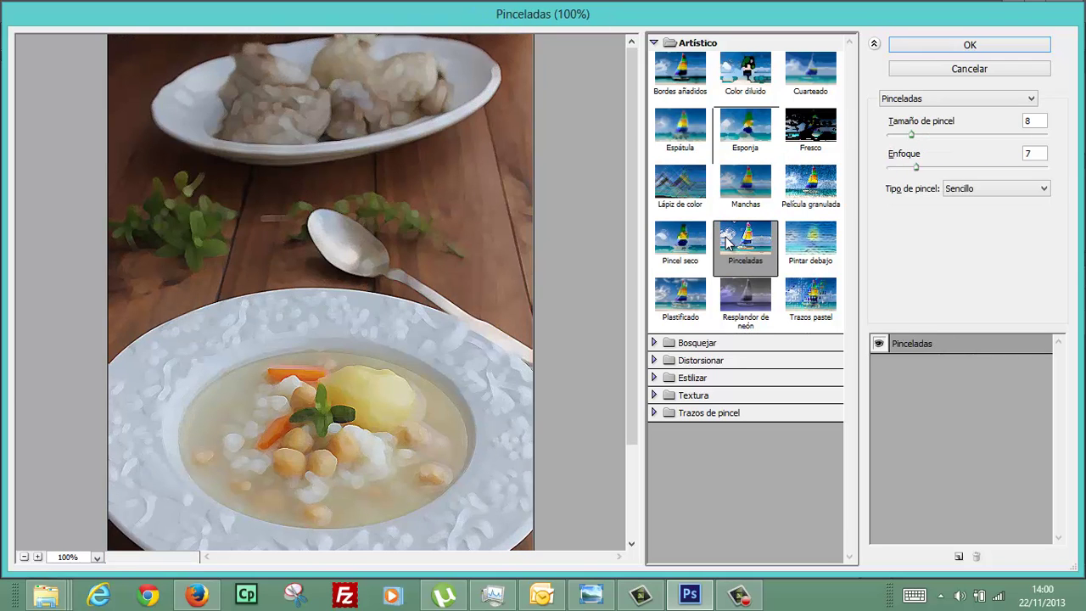
left_click(782, 242)
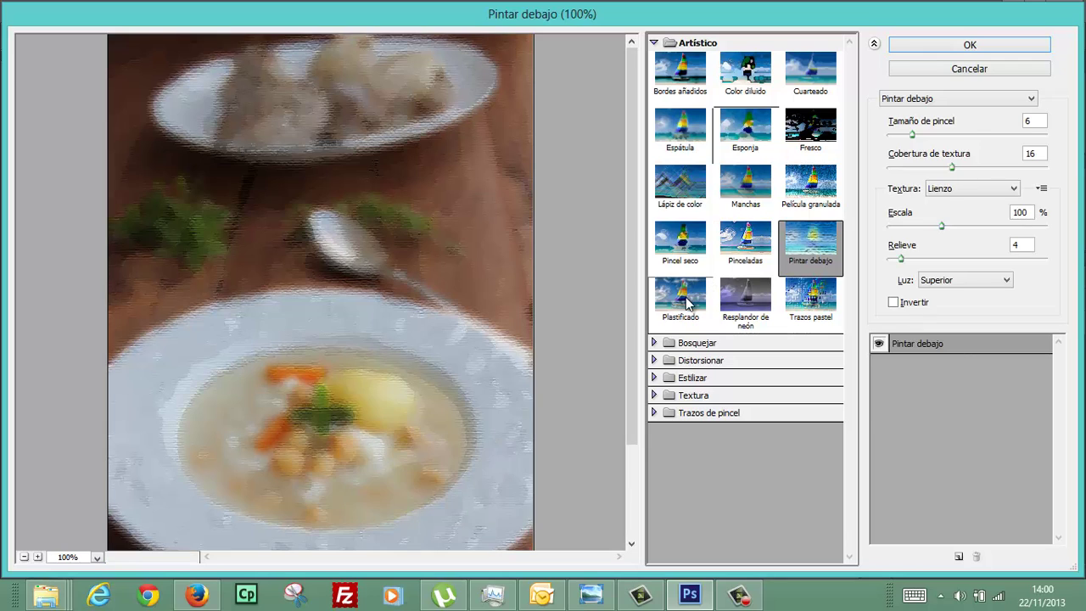
left_click(688, 302)
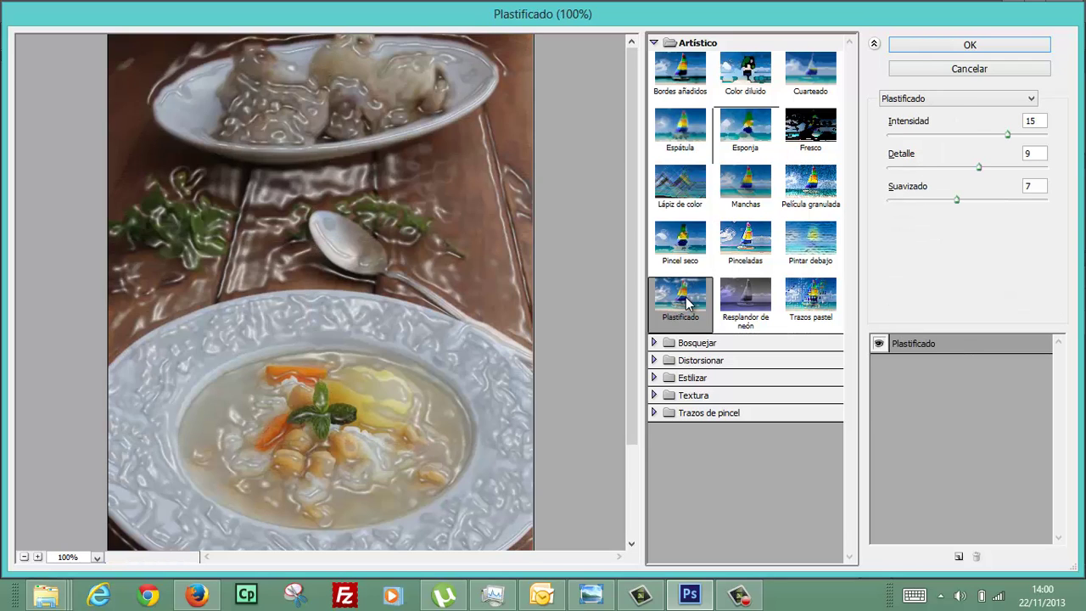
left_click(732, 305)
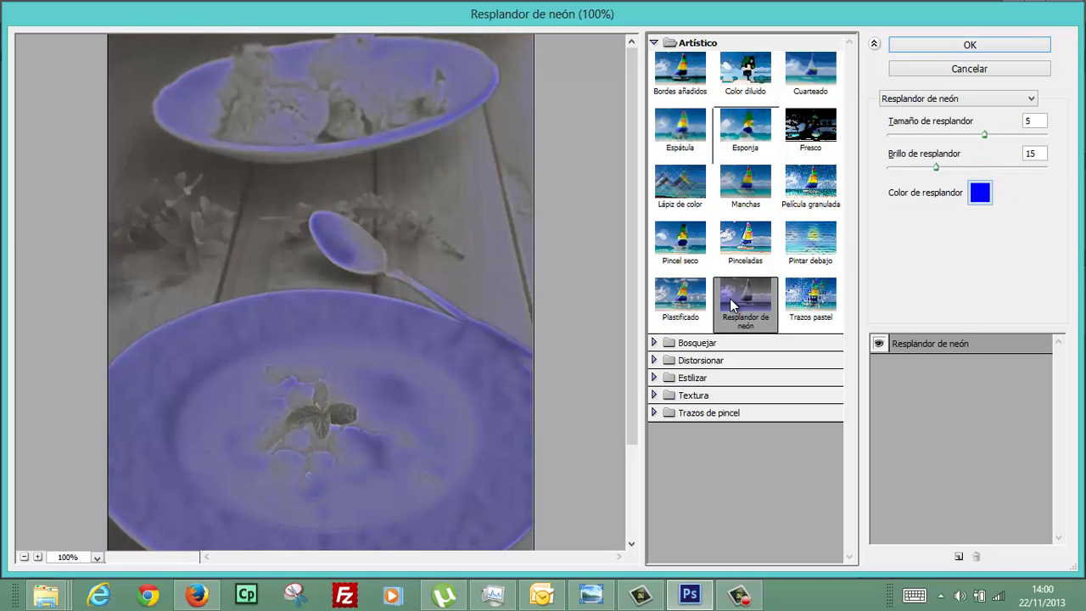
left_click(805, 308)
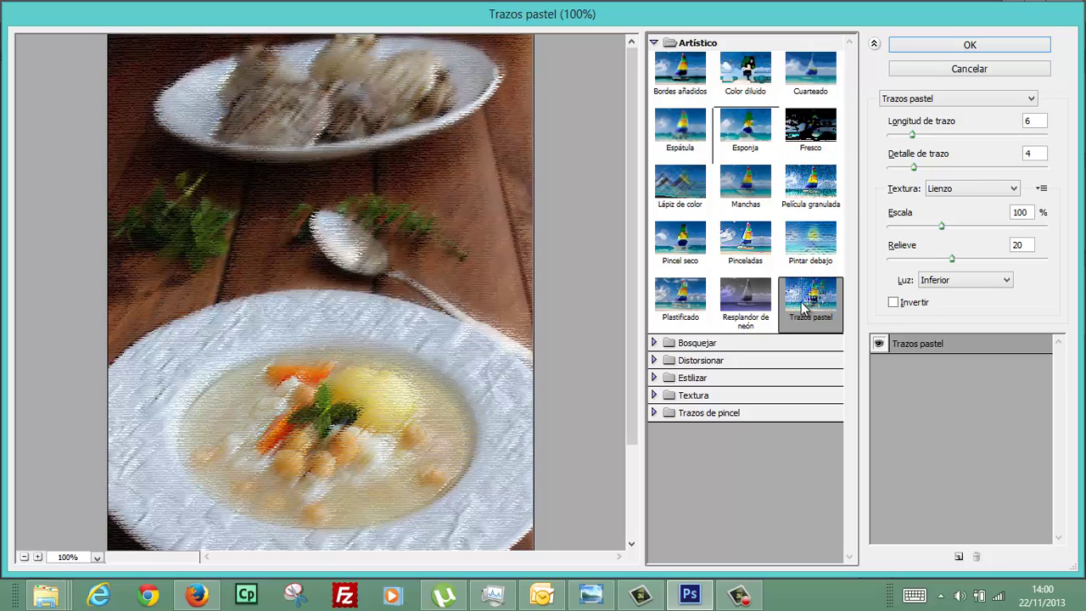
left_click(663, 346)
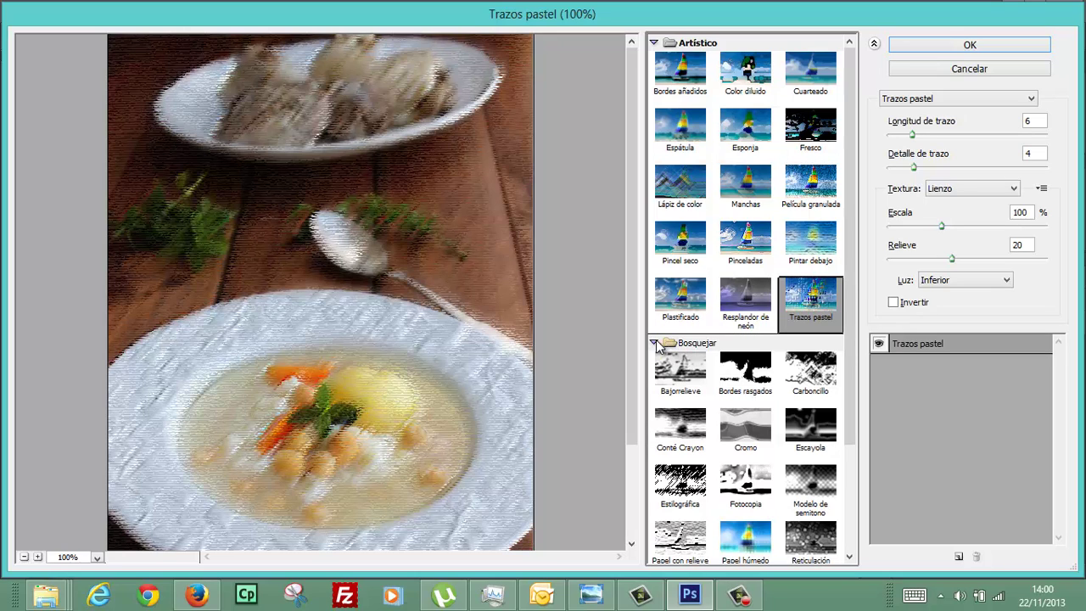
Preview Bajorrelieve and Bordes rasgados, then the Papel húmedo sketch filter.
left_click_drag(851, 265, 844, 284)
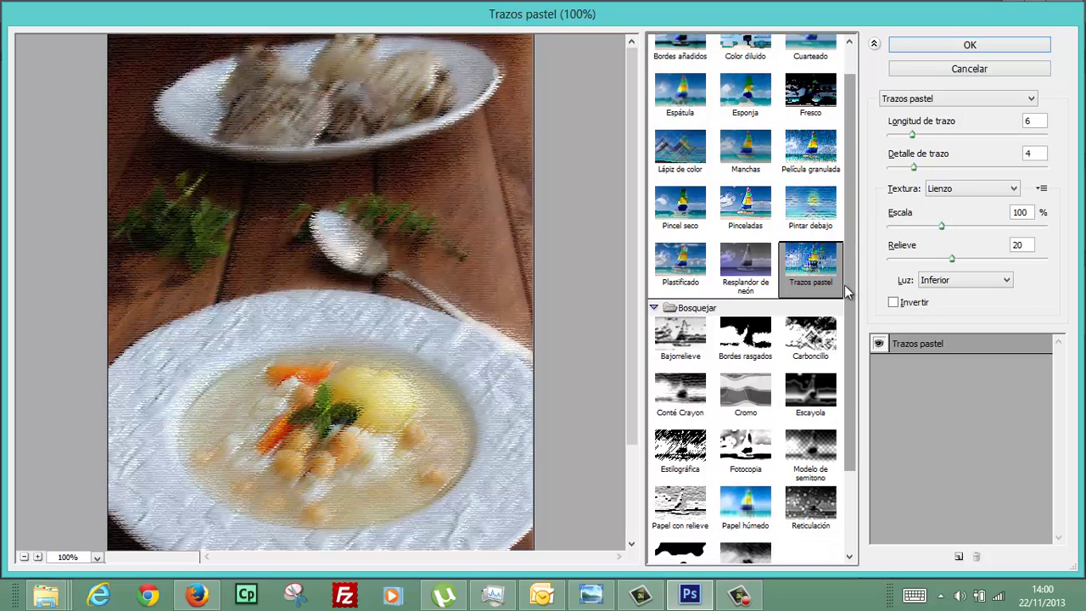
left_click(738, 596)
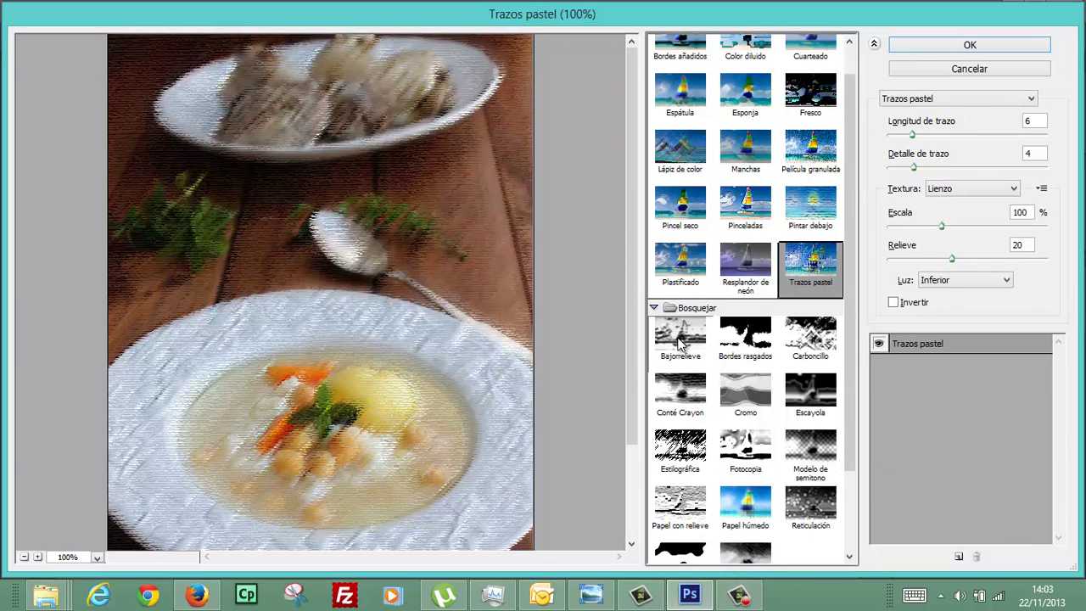
left_click(682, 341)
left_click(730, 339)
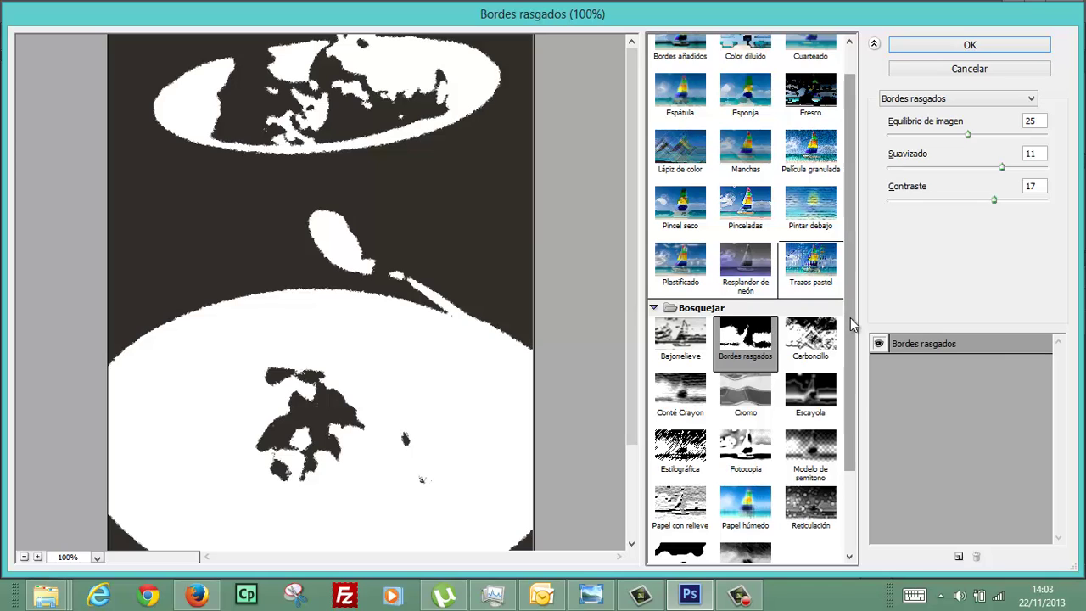
scroll(838, 382, "down", 2)
left_click(746, 411)
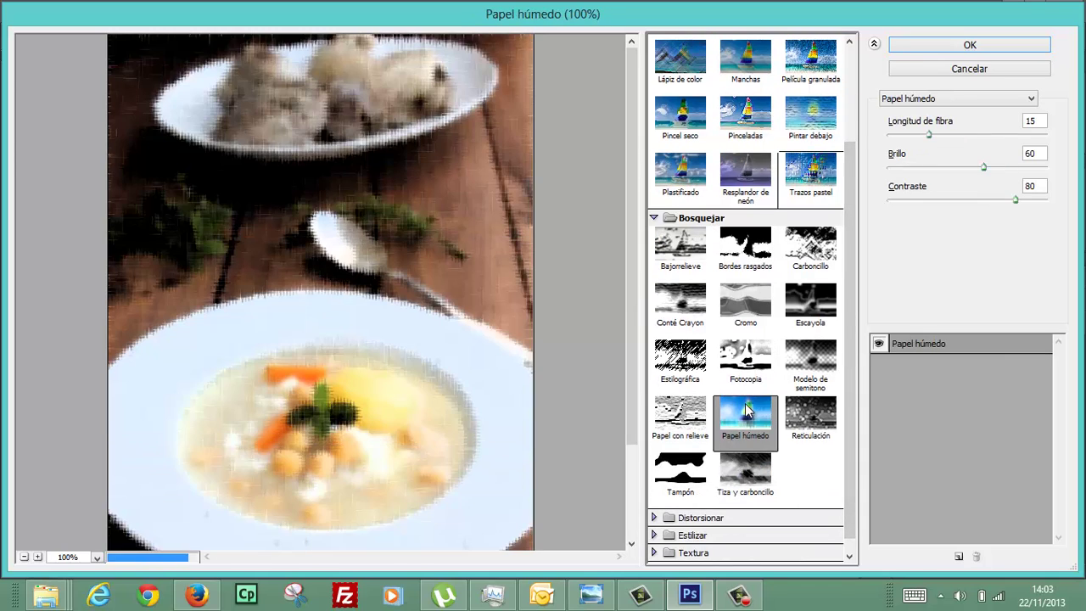
Set Papel húmedo fibre length to 8, brightness 60 and contrast 70.
left_click(930, 137)
left_click_drag(931, 137, 888, 135)
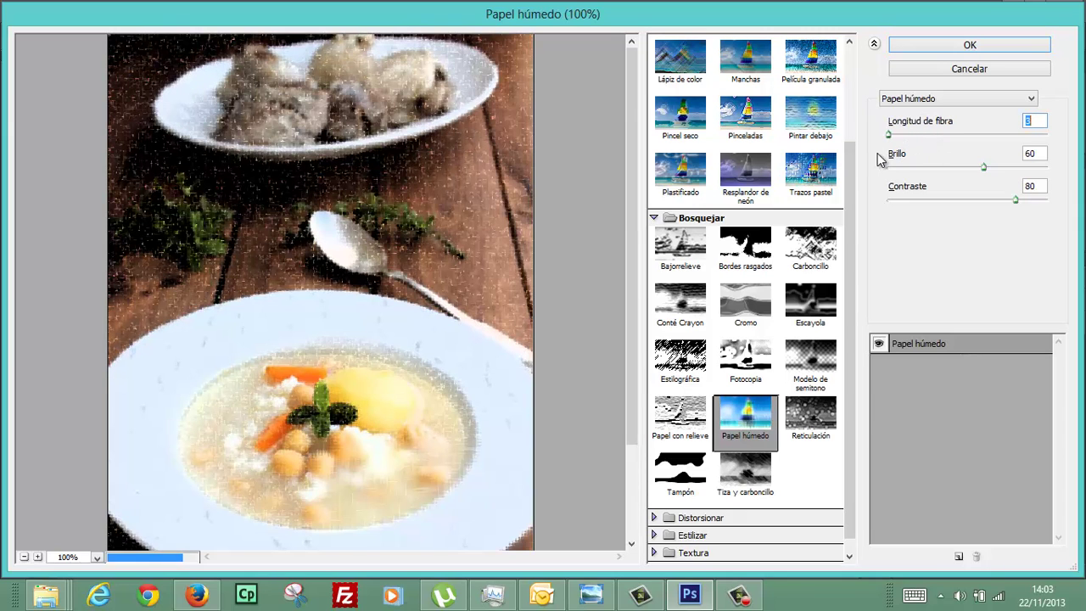
key("Up")
key("Up")
key("Up")
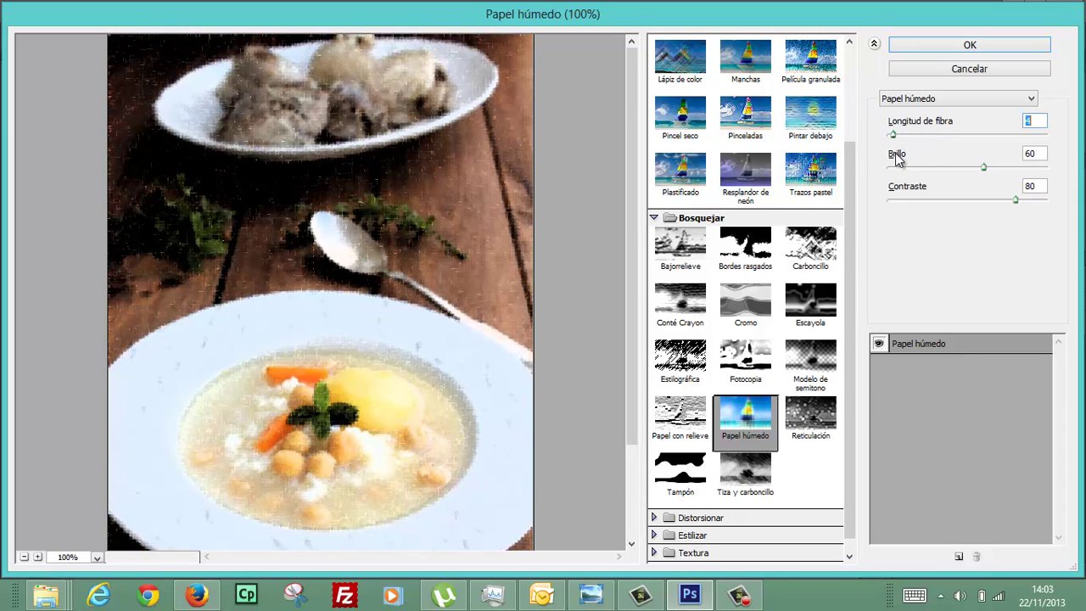
key("Up")
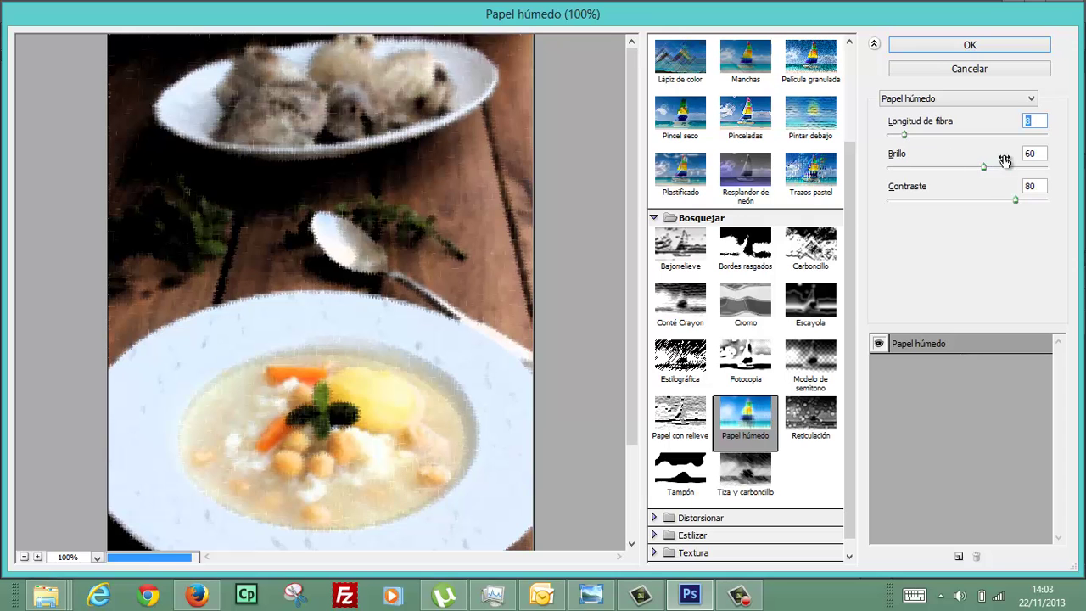
mouse_move(986, 168)
left_mouse_down()
mouse_move(976, 170)
mouse_move(985, 170)
left_mouse_up()
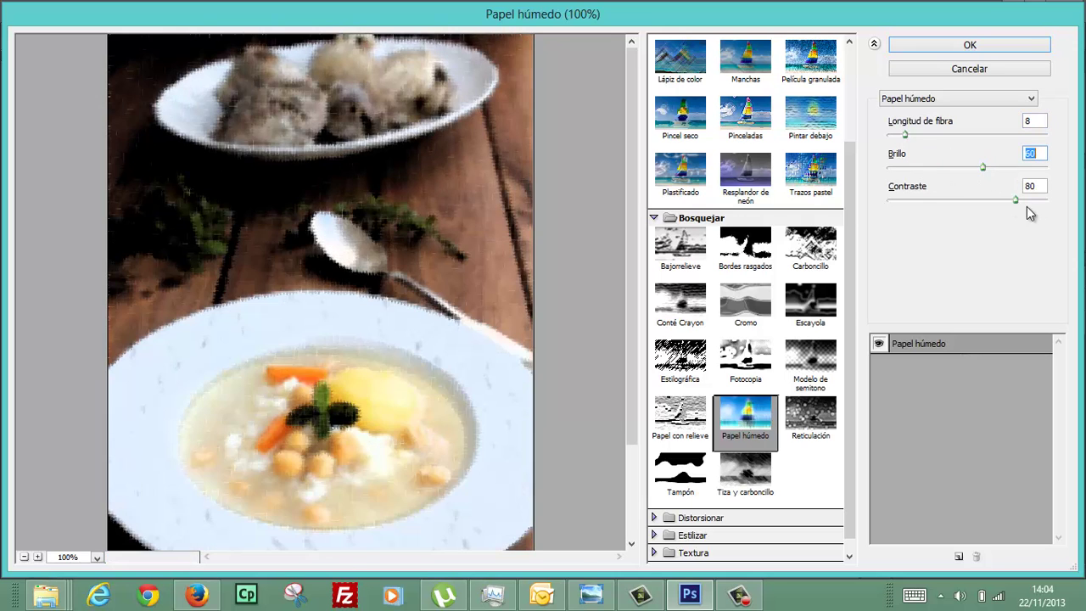
left_click_drag(1018, 202, 999, 202)
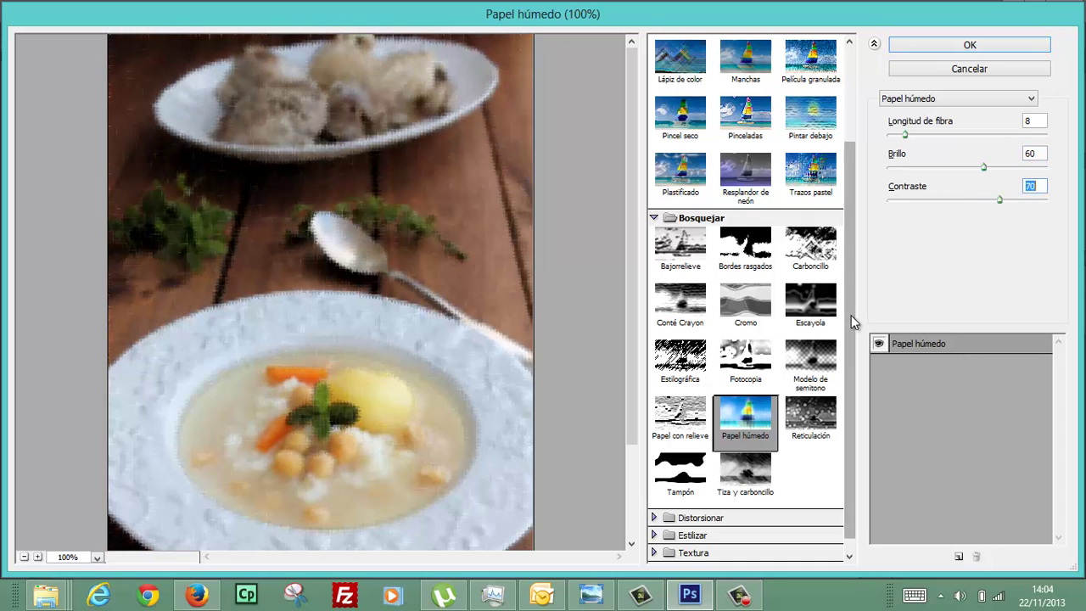
Scroll the filter list and expand the Distorsionar folder.
left_click_drag(851, 318, 846, 370)
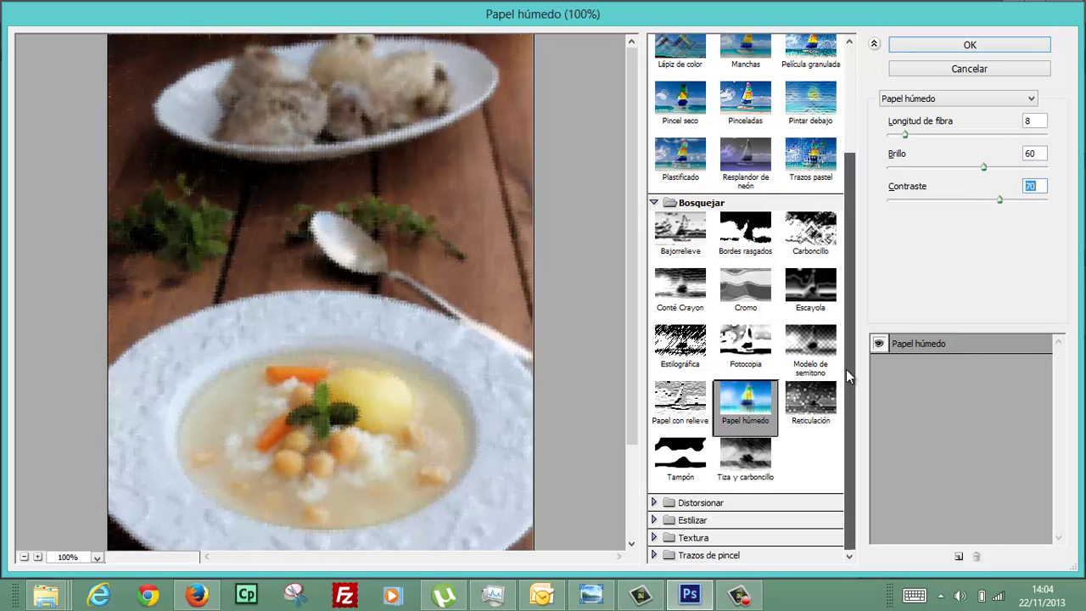
left_click(654, 504)
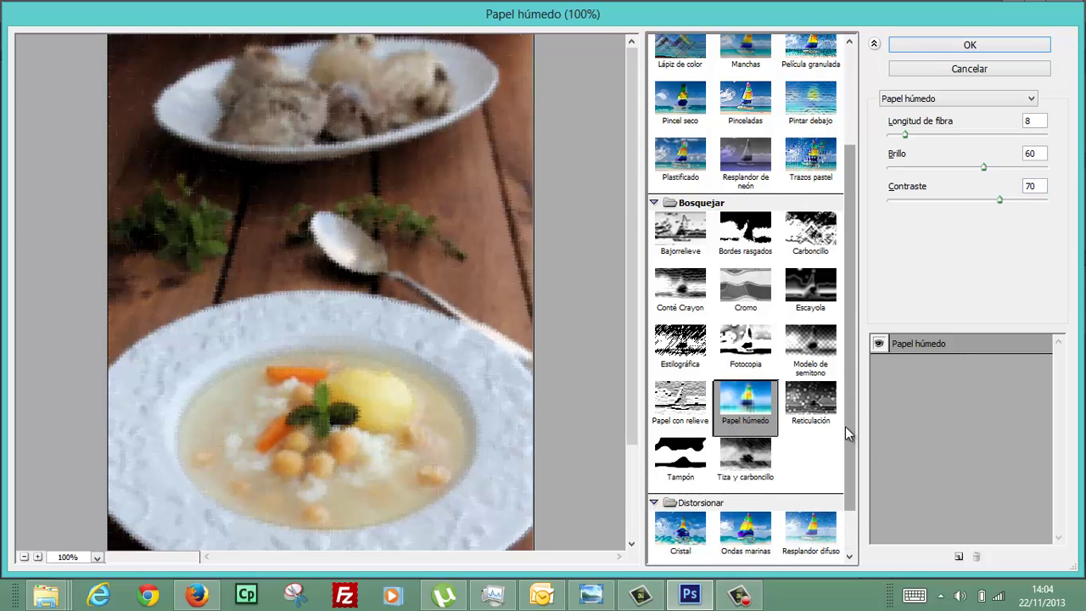
left_click_drag(845, 426, 845, 475)
Preview Cristal with distortion 1 and smoothness 2.
left_click(692, 477)
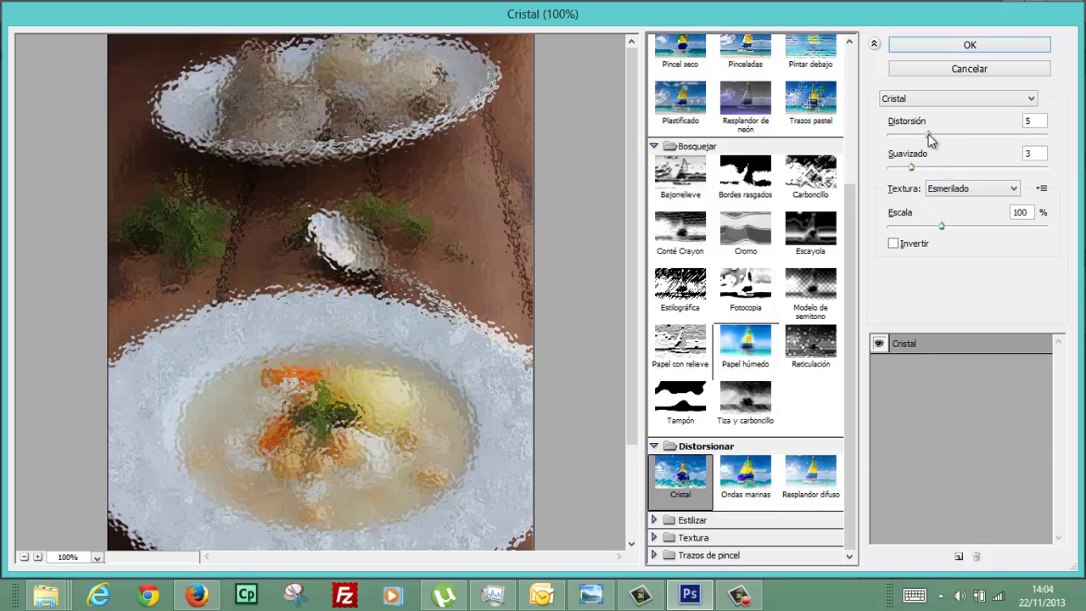
left_click_drag(929, 136, 892, 136)
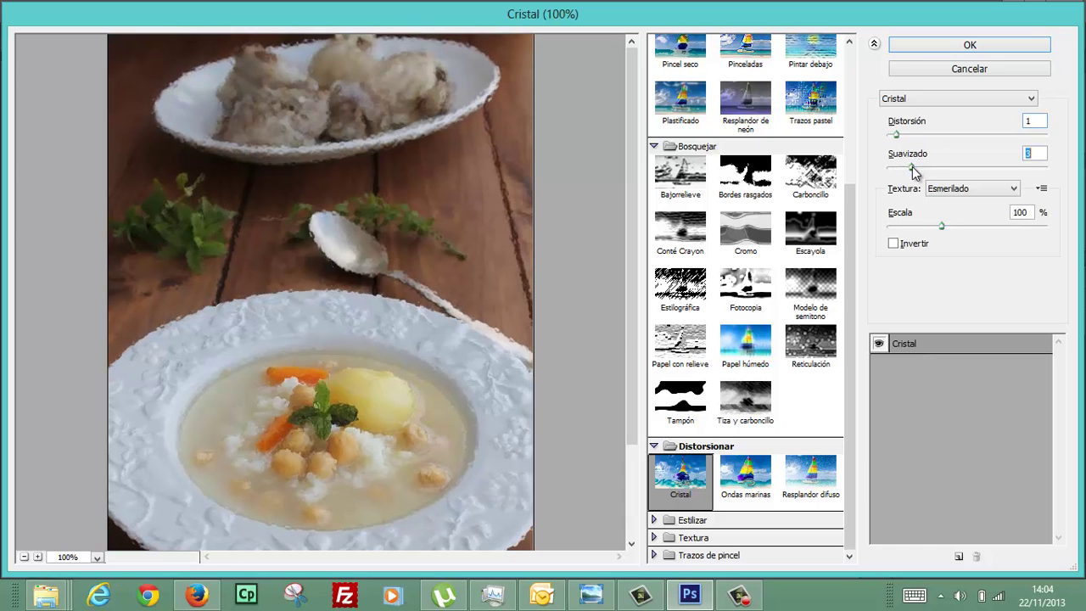
mouse_move(902, 170)
left_mouse_down()
mouse_move(944, 167)
mouse_move(933, 185)
left_mouse_up()
key("Down")
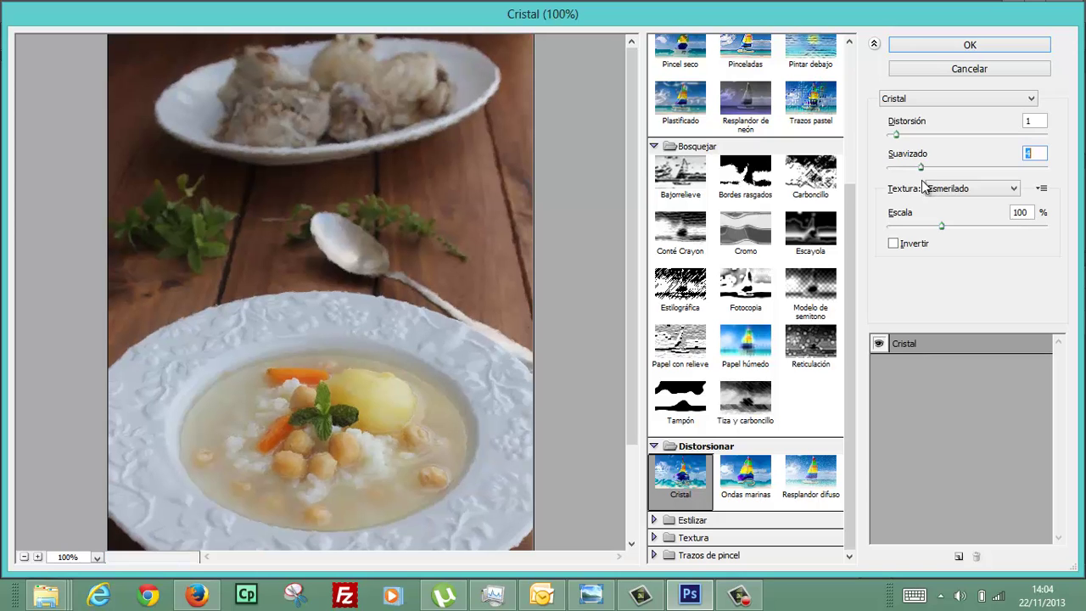
Try the Cubos and Lienzo glass textures, then settle on Lente pequeña.
left_click(1013, 190)
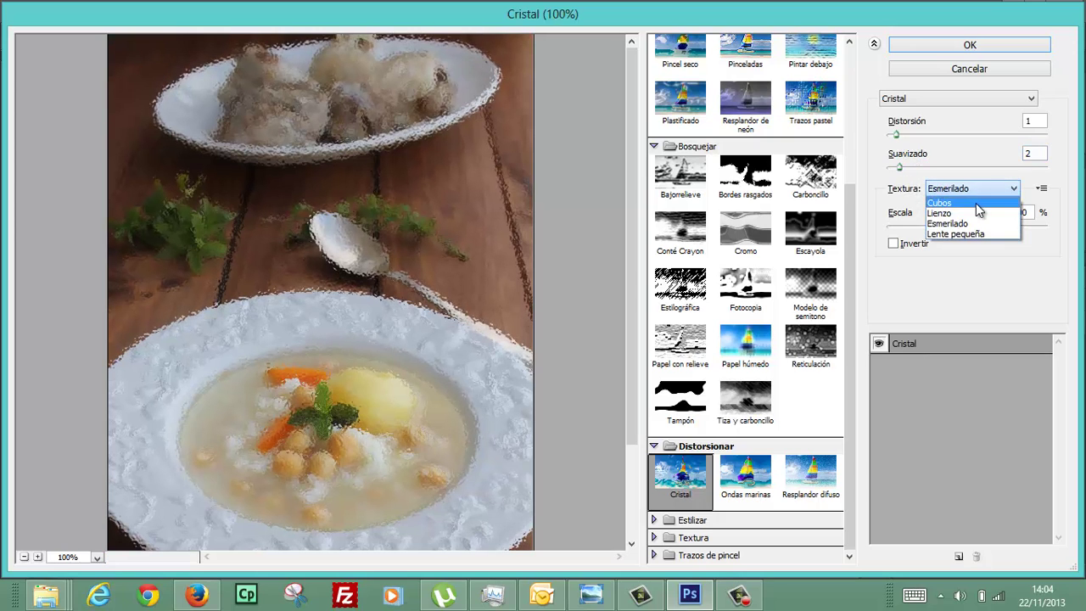
left_click(976, 204)
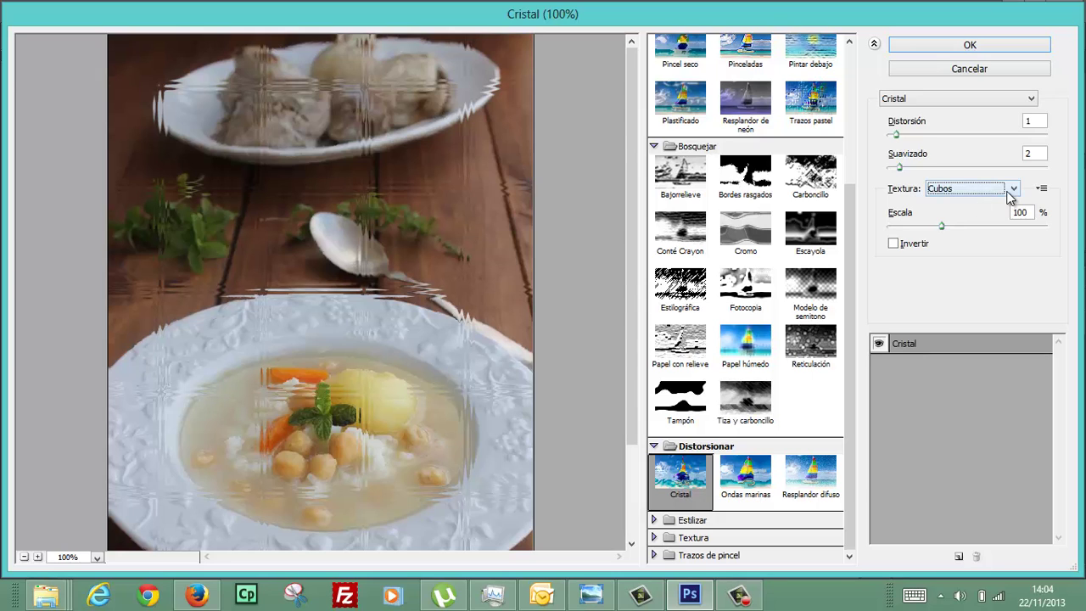
left_click(1009, 192)
left_click(984, 214)
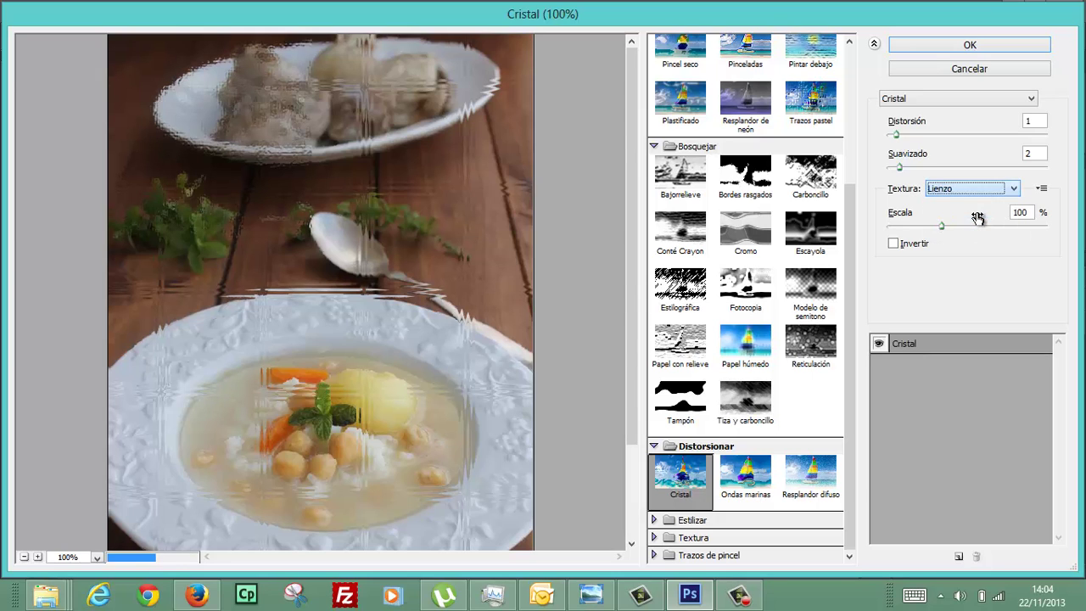
left_click(1014, 188)
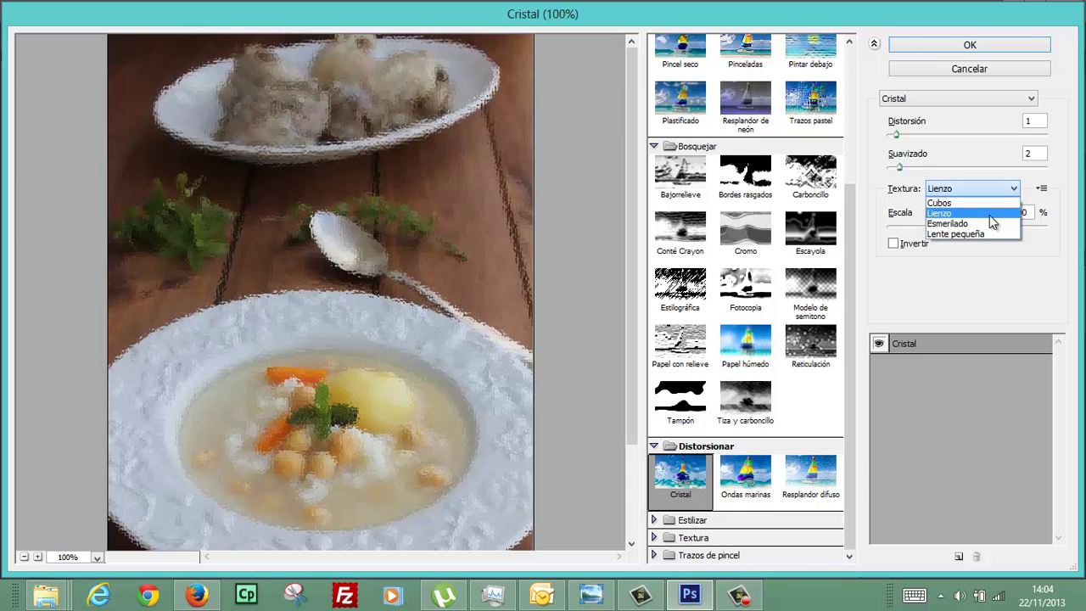
left_click(983, 236)
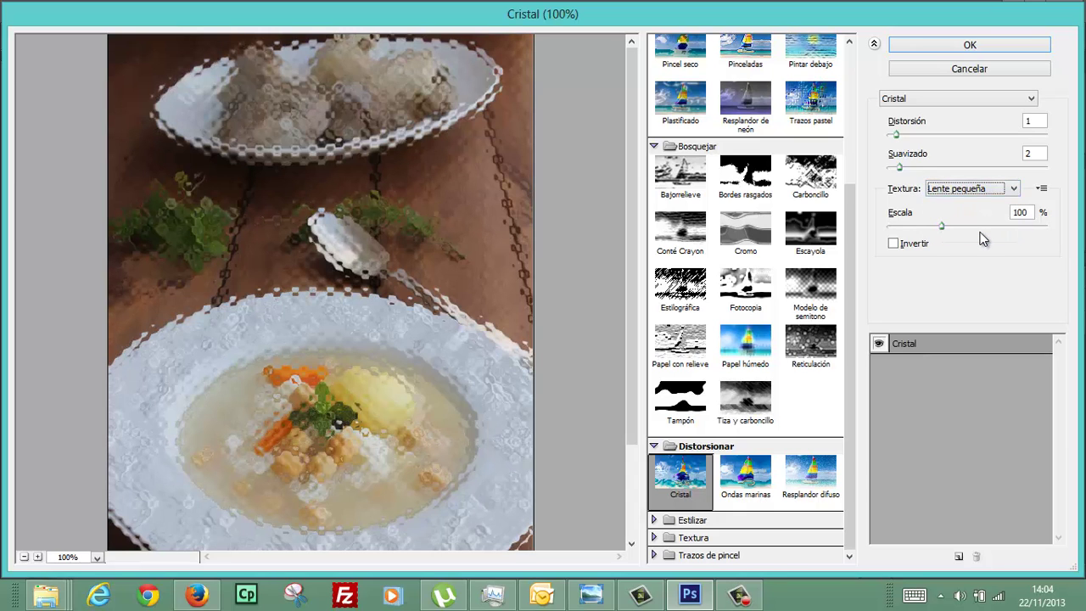
Preview Ondas marinas with wave magnitude 2, then switch to Resplandor difuso.
left_click(745, 475)
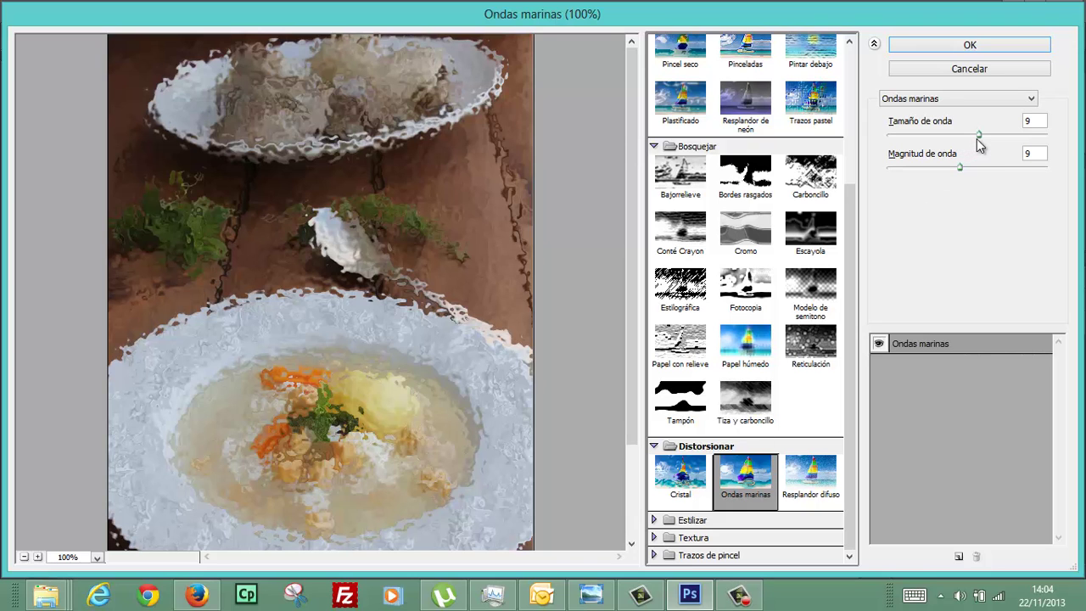
mouse_move(980, 136)
left_mouse_down()
mouse_move(891, 135)
mouse_move(1008, 155)
mouse_move(945, 175)
mouse_move(888, 173)
left_mouse_up()
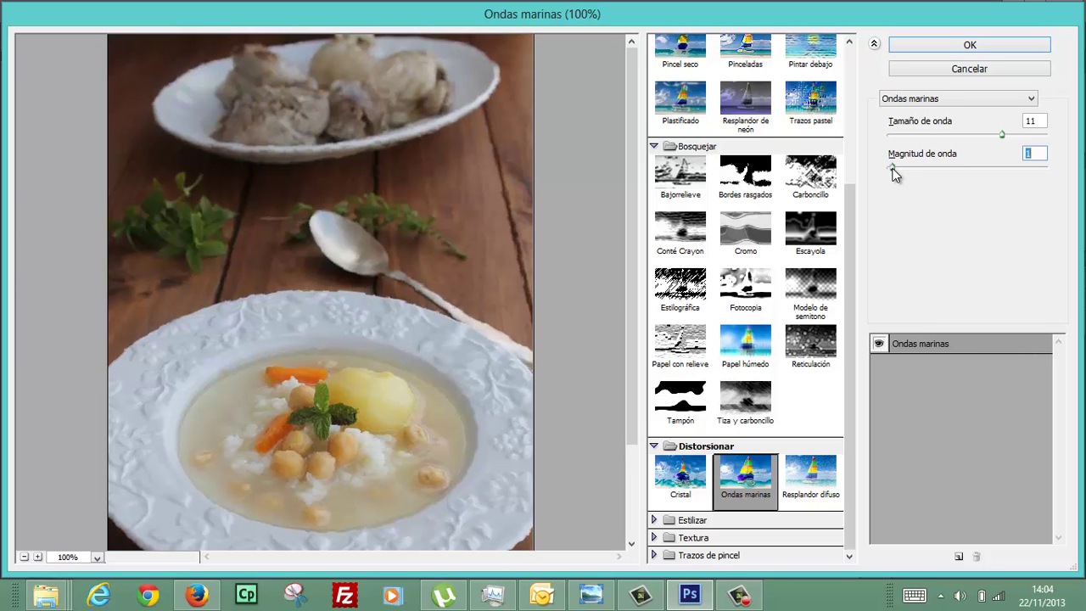
left_click(903, 170)
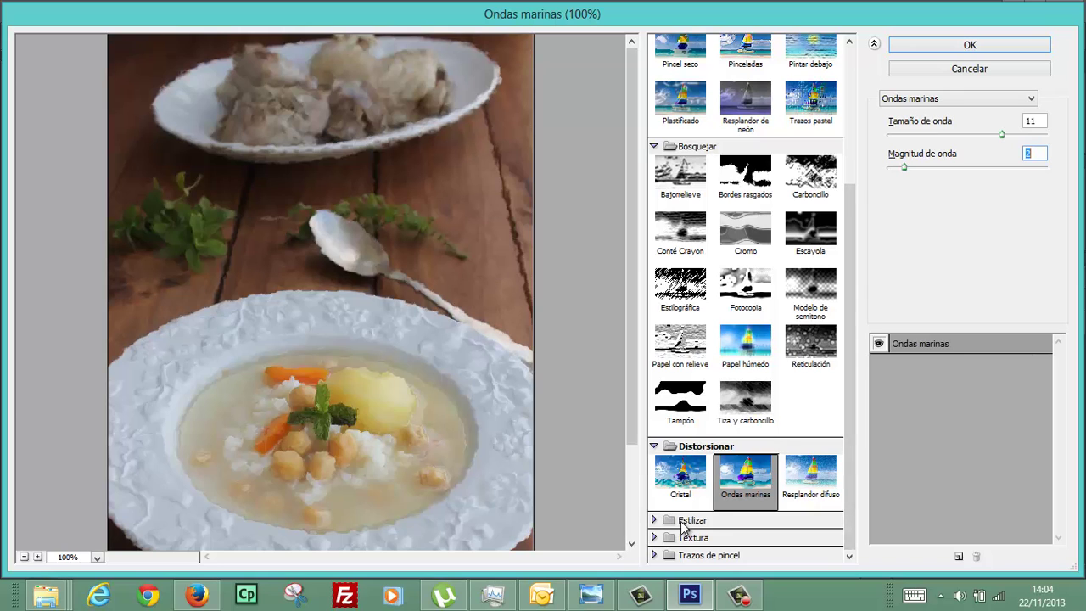
left_click(789, 490)
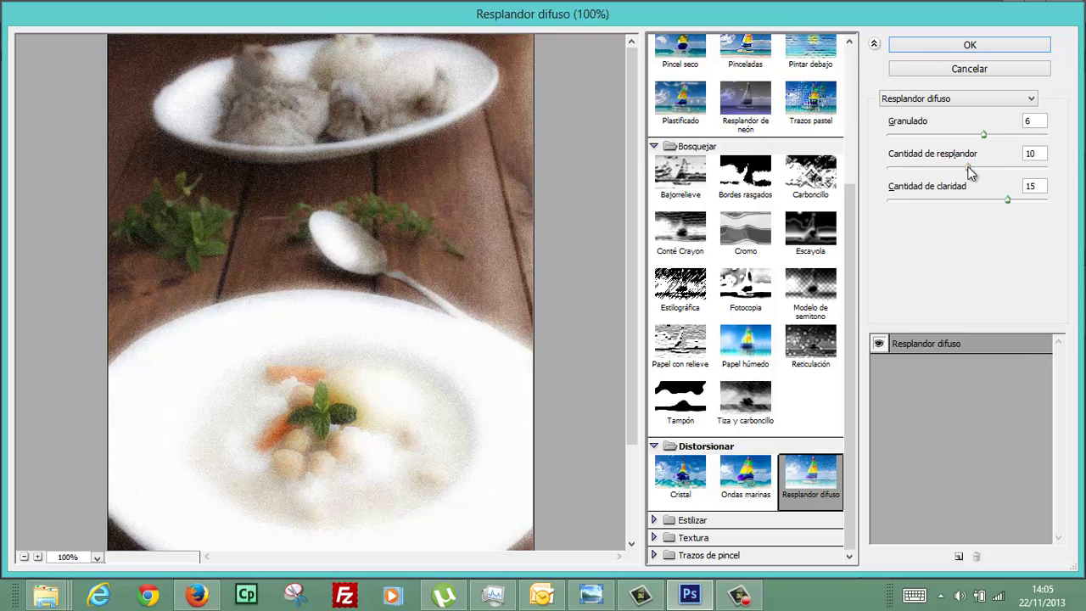
Drop the glow amount slider to 2 and raise clarity to 19, keeping graininess 6.
left_click_drag(969, 168, 895, 176)
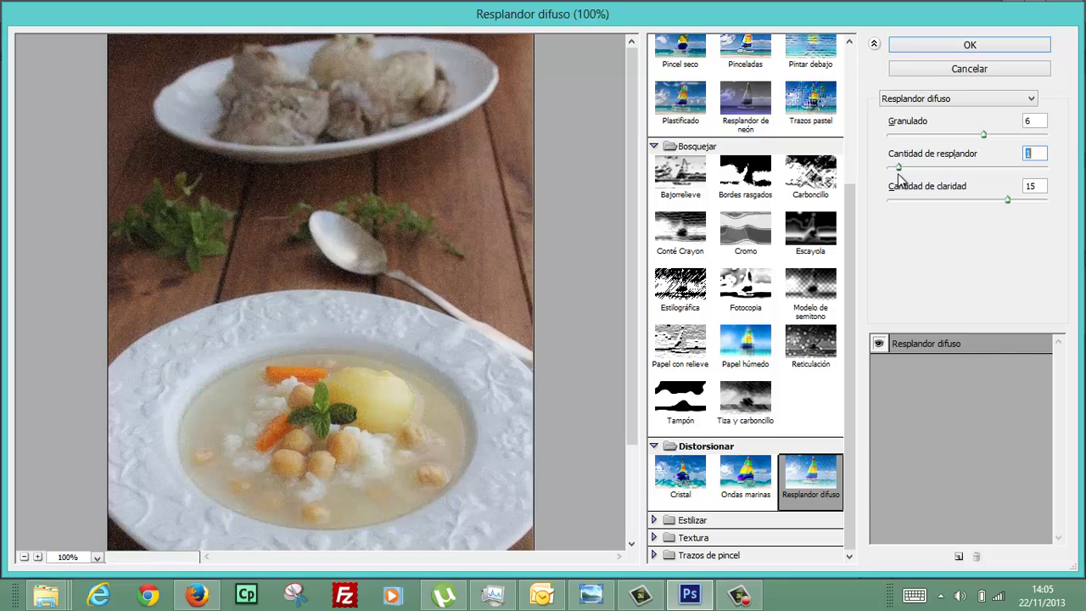
left_click_drag(897, 176, 907, 176)
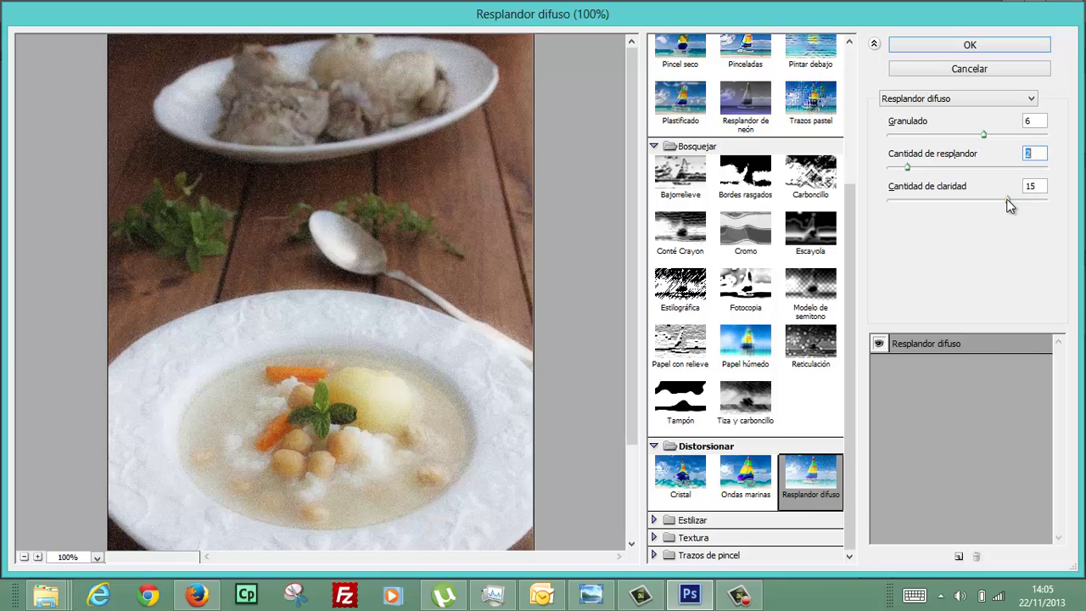
mouse_move(1010, 201)
left_mouse_down()
mouse_move(902, 204)
mouse_move(1033, 206)
left_mouse_up()
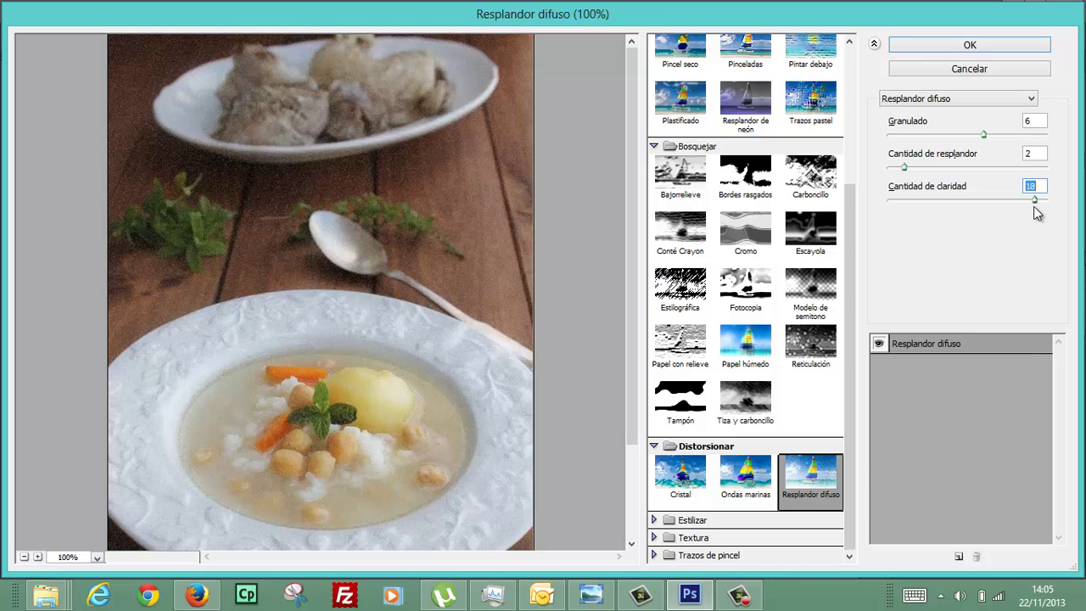
left_click_drag(1035, 212, 1038, 213)
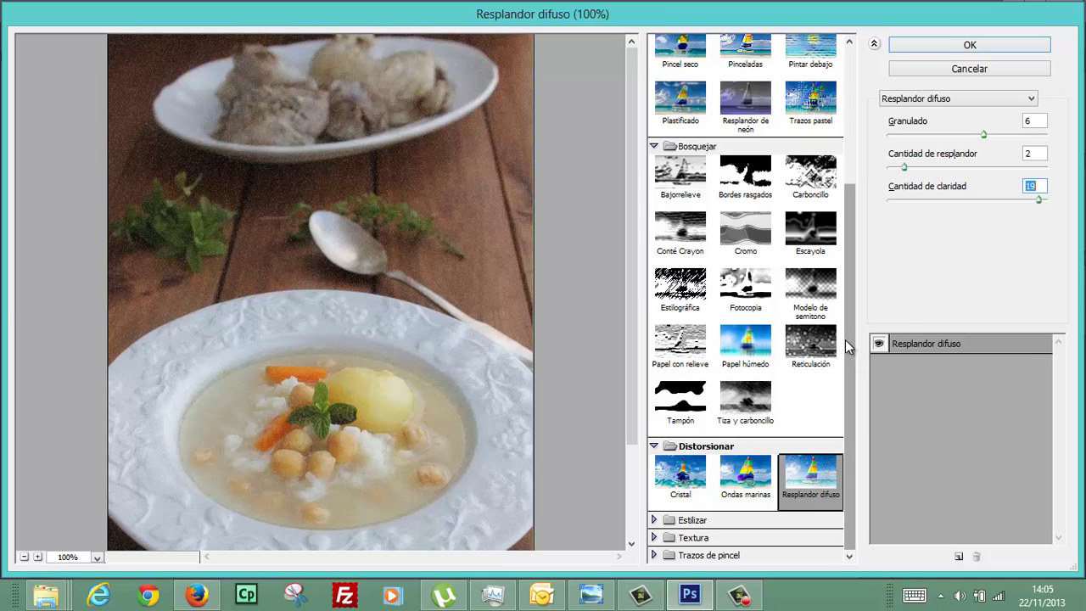
Preview the Estilizar group's Bordes resplandecientes glowing-edges filter.
left_click(655, 520)
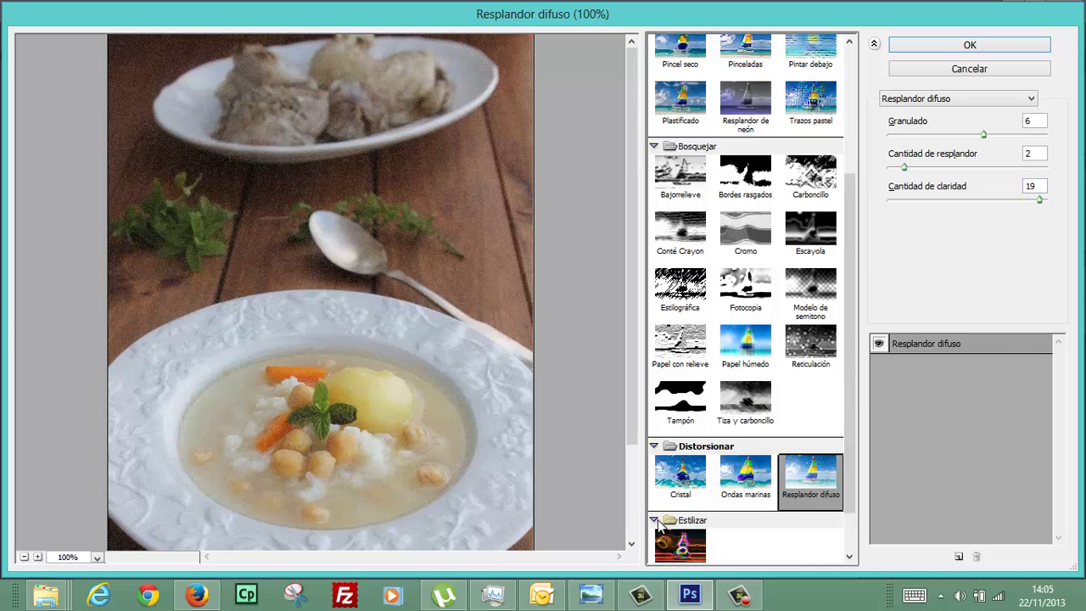
left_click(847, 451)
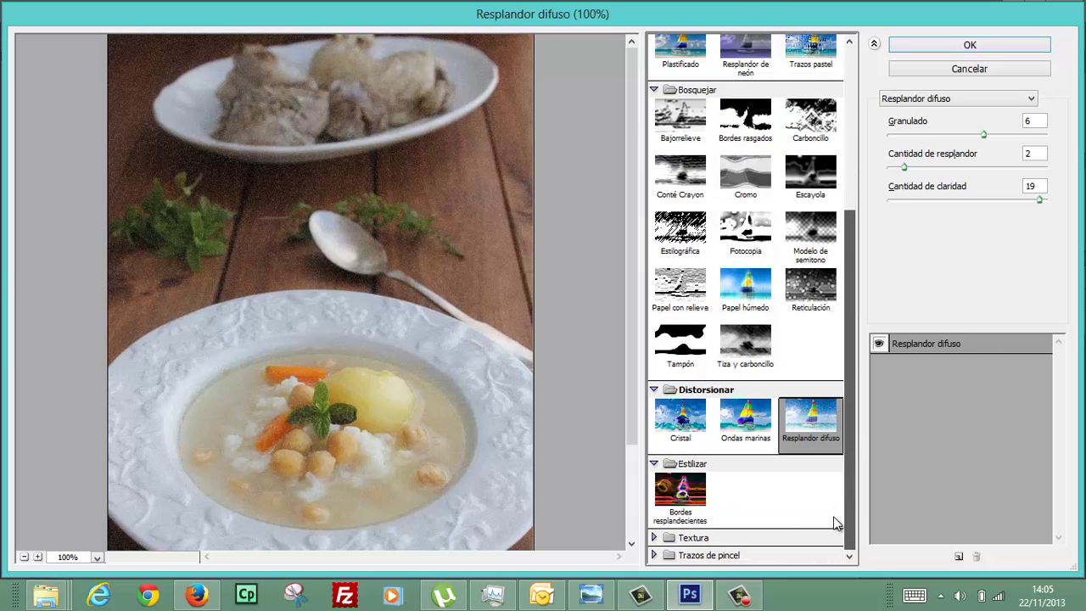
left_click(666, 495)
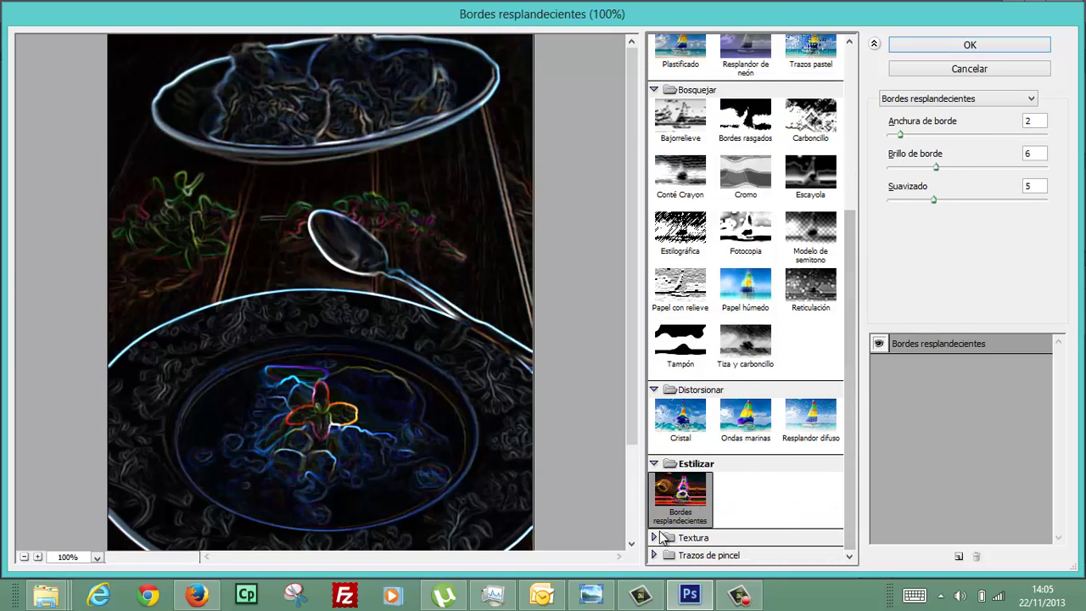
Preview the Textura filters Azulejo de mosaico, Granulado, Grietas and Retazos, ending on Texturizar.
left_click(654, 538)
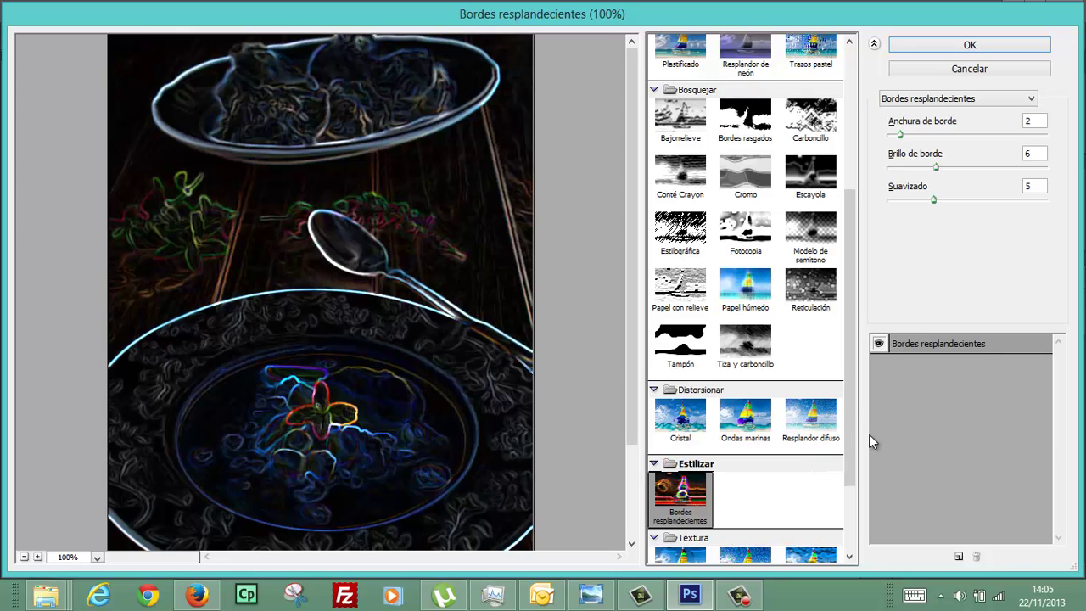
scroll(851, 443, "down", 3)
left_click(679, 454)
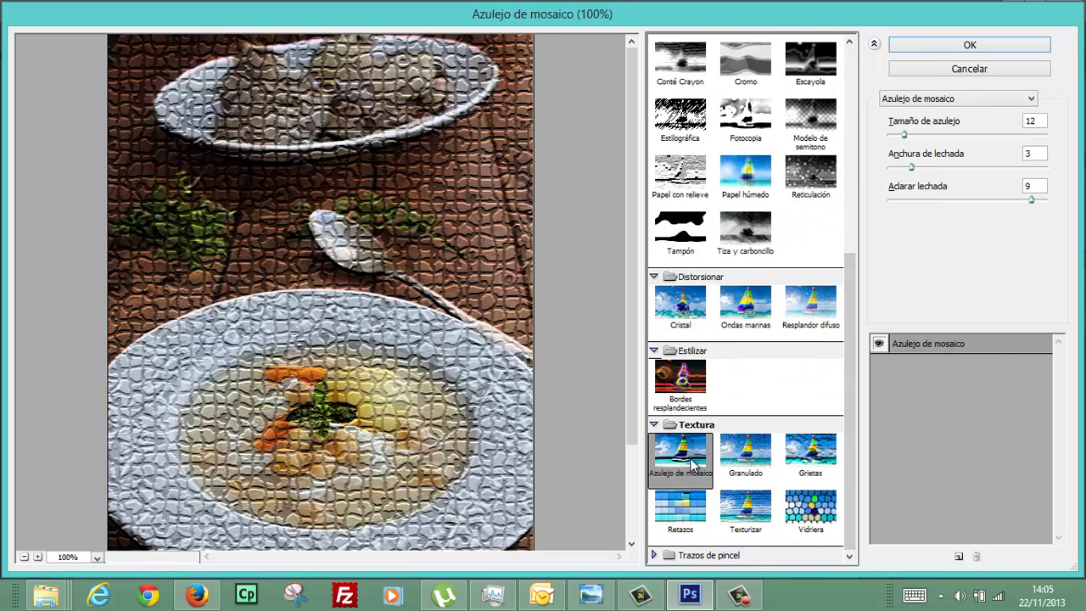
left_click(731, 463)
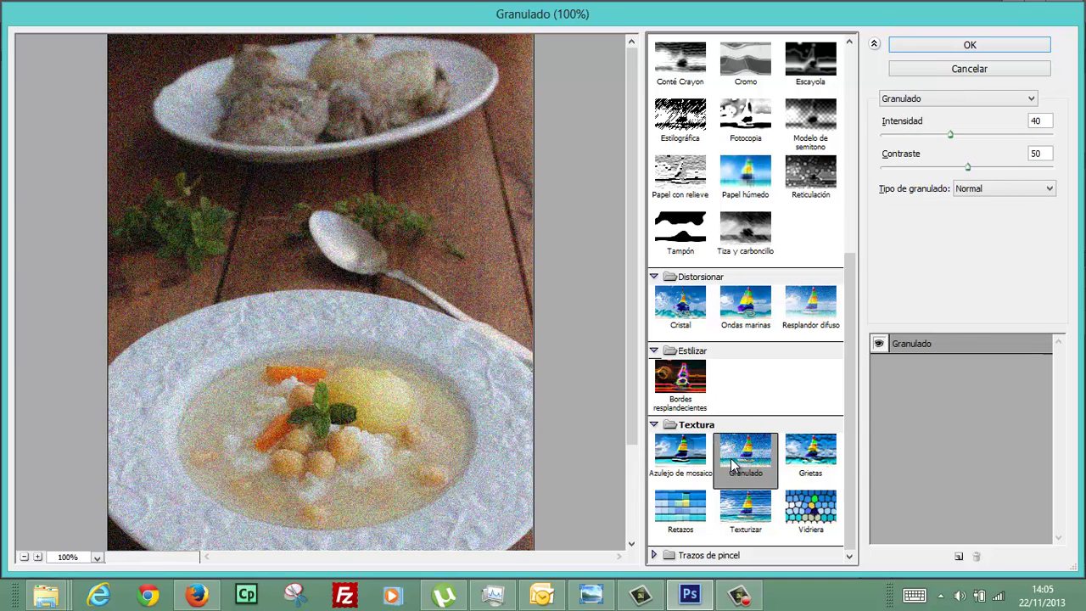
left_click(796, 454)
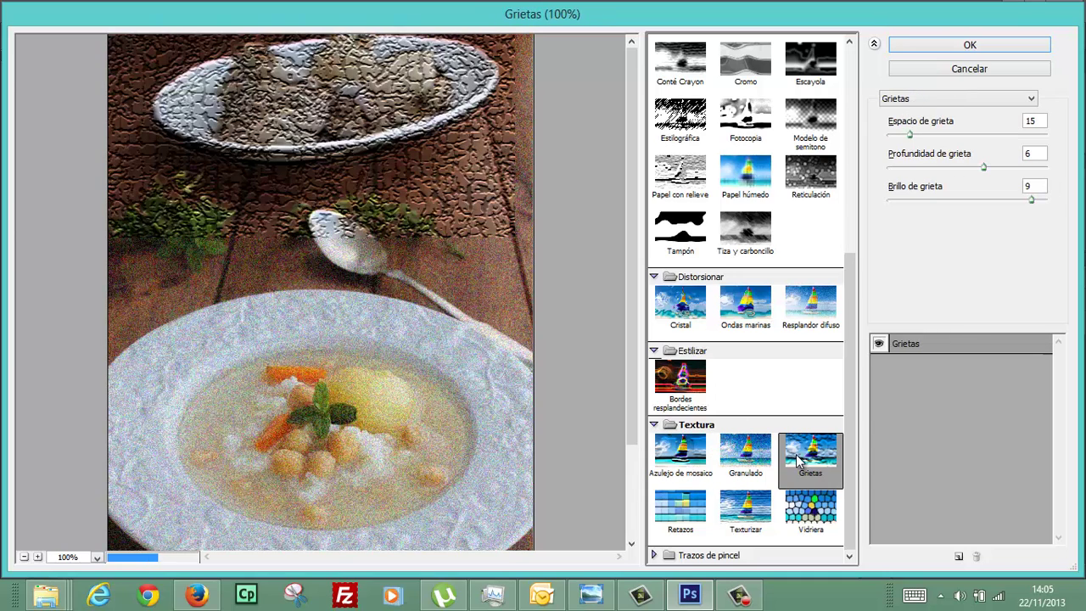
left_click(679, 507)
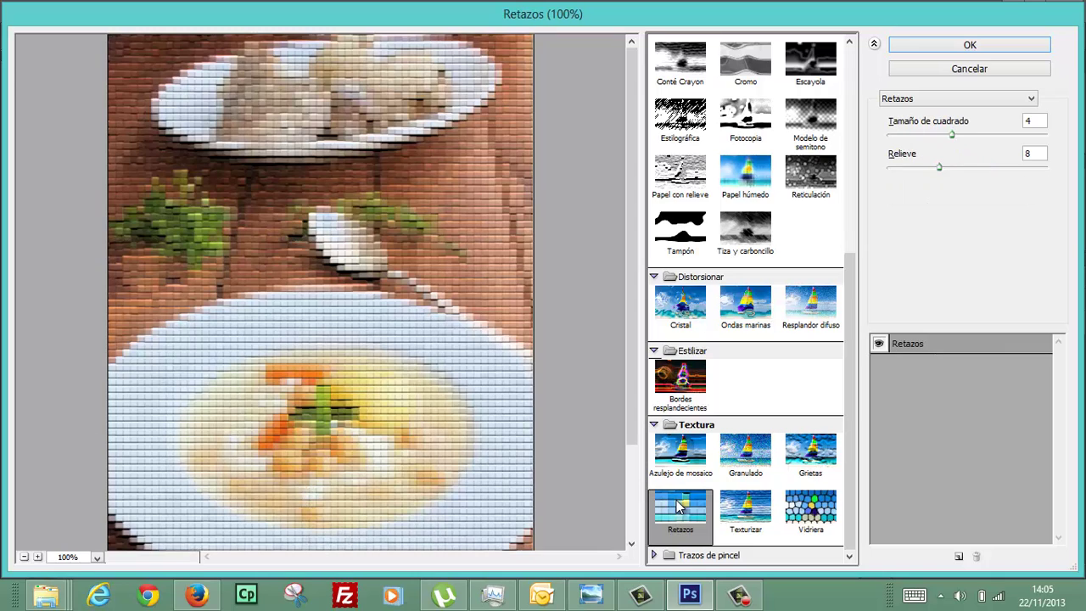
left_click(731, 511)
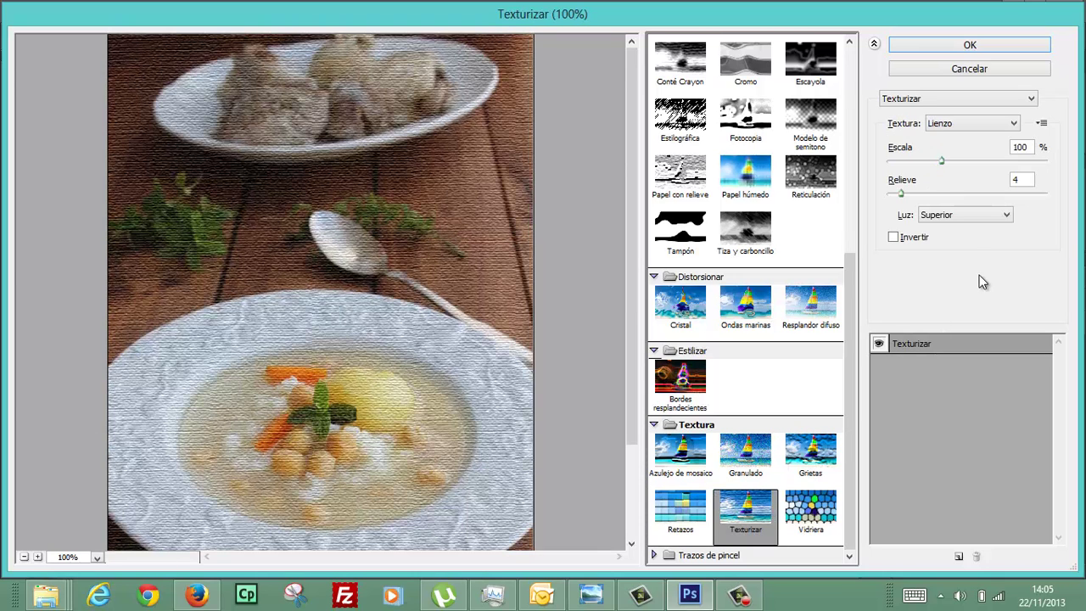
Try the Texturizar textures Ladrillo and Arpillera, settling on Arenisca.
left_click(1016, 124)
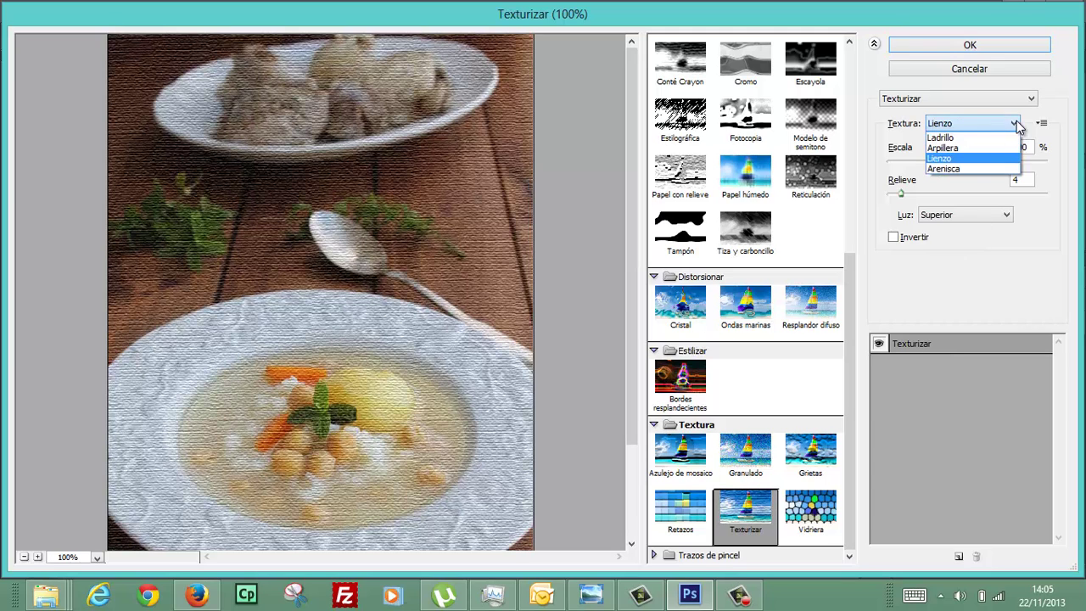
left_click(983, 139)
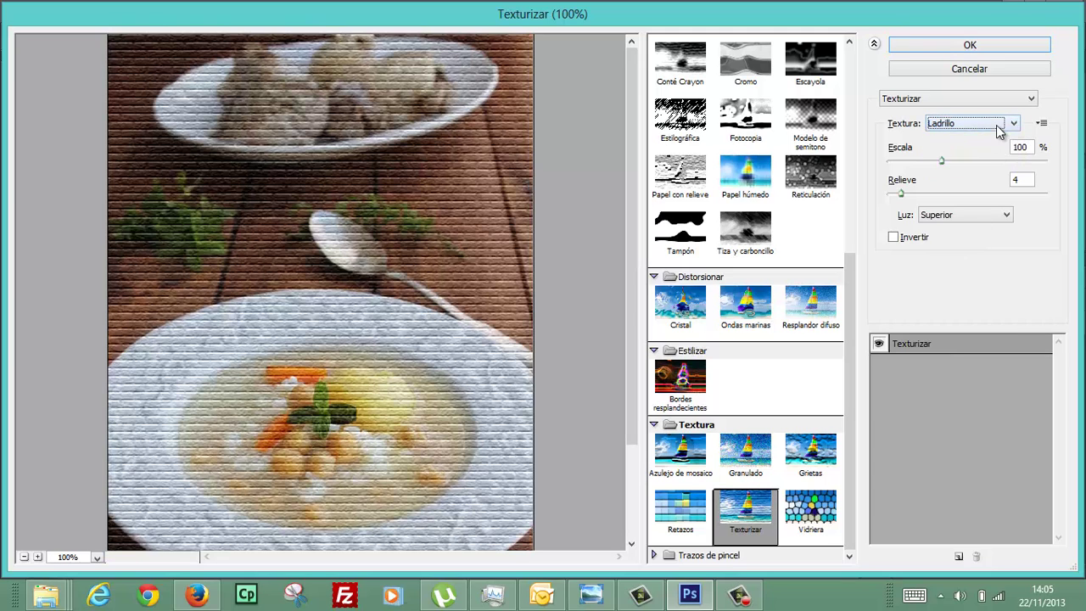
left_click(993, 125)
left_click(977, 148)
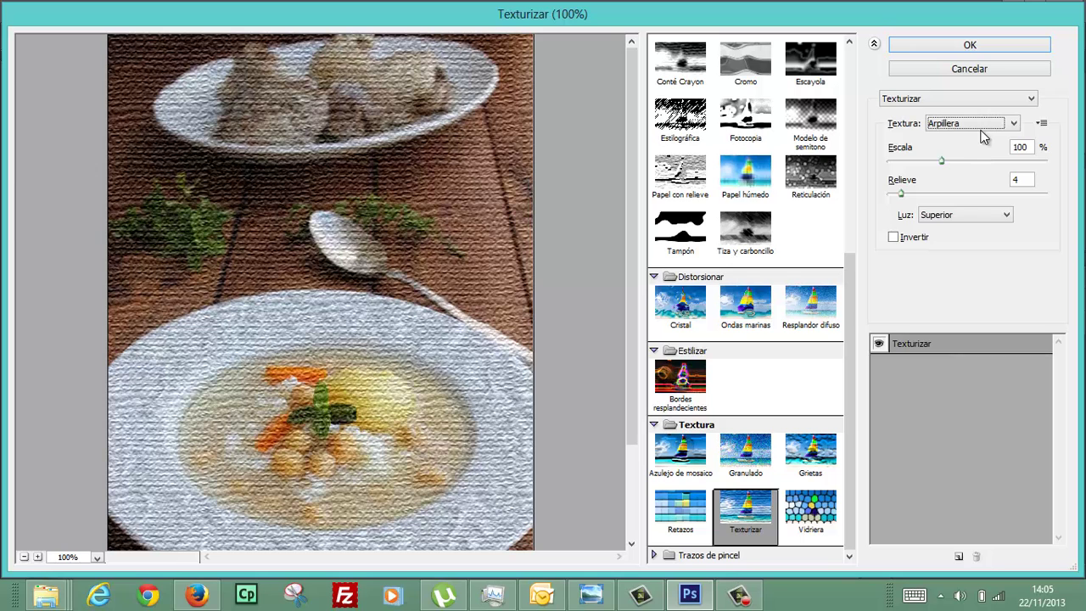
left_click(983, 125)
left_click(969, 171)
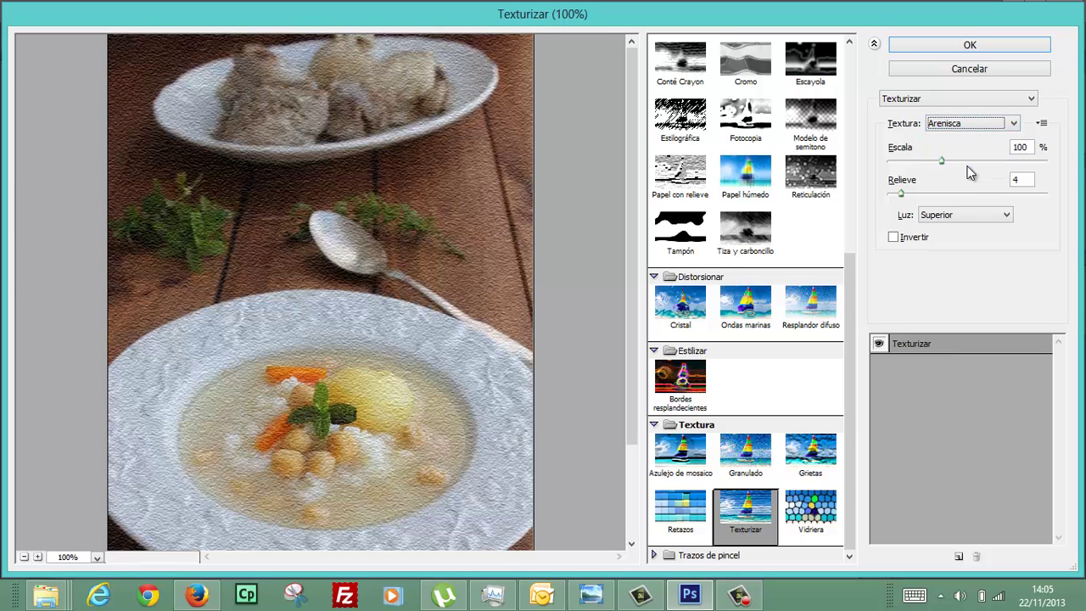
Set texture scale to 52% and relief to 3, toggle Invertir, then preview Vidriera.
mouse_move(942, 161)
left_mouse_down()
mouse_move(890, 161)
mouse_move(885, 172)
mouse_move(906, 172)
left_mouse_up()
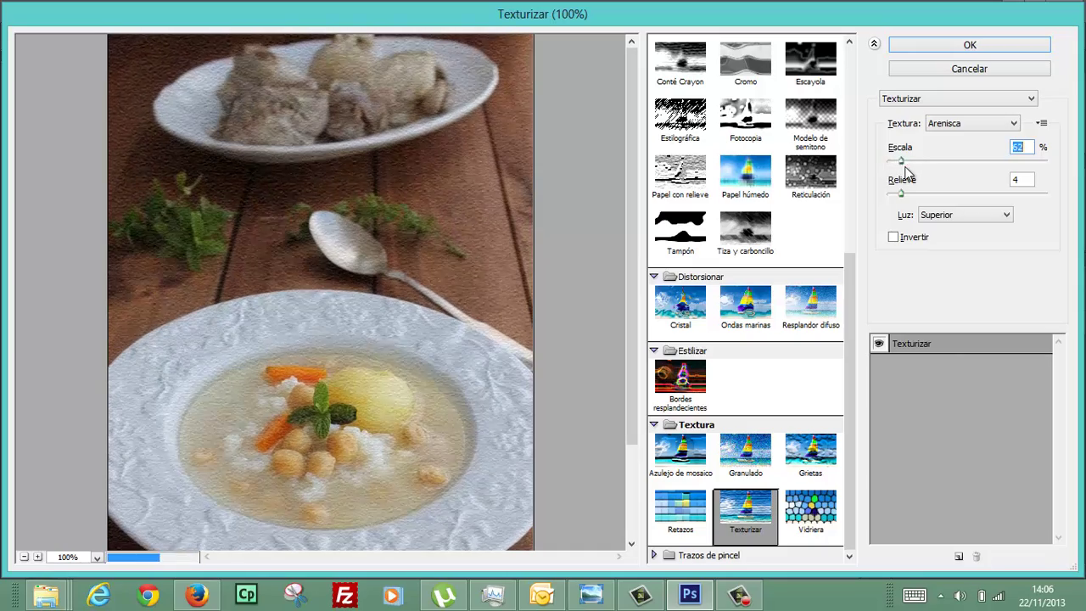
left_click_drag(902, 195, 902, 200)
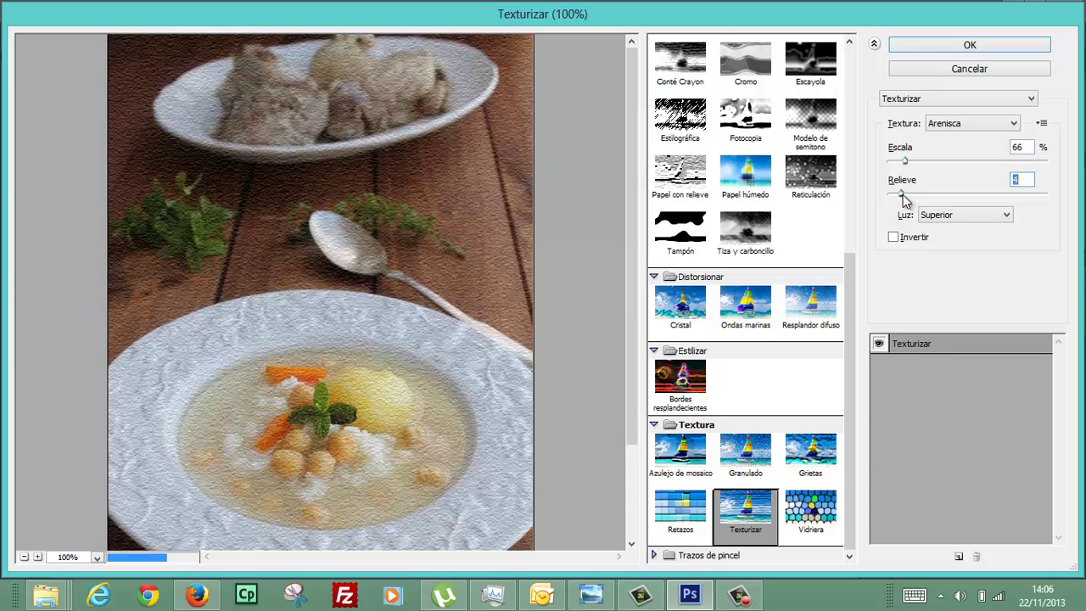
left_click_drag(904, 199, 901, 200)
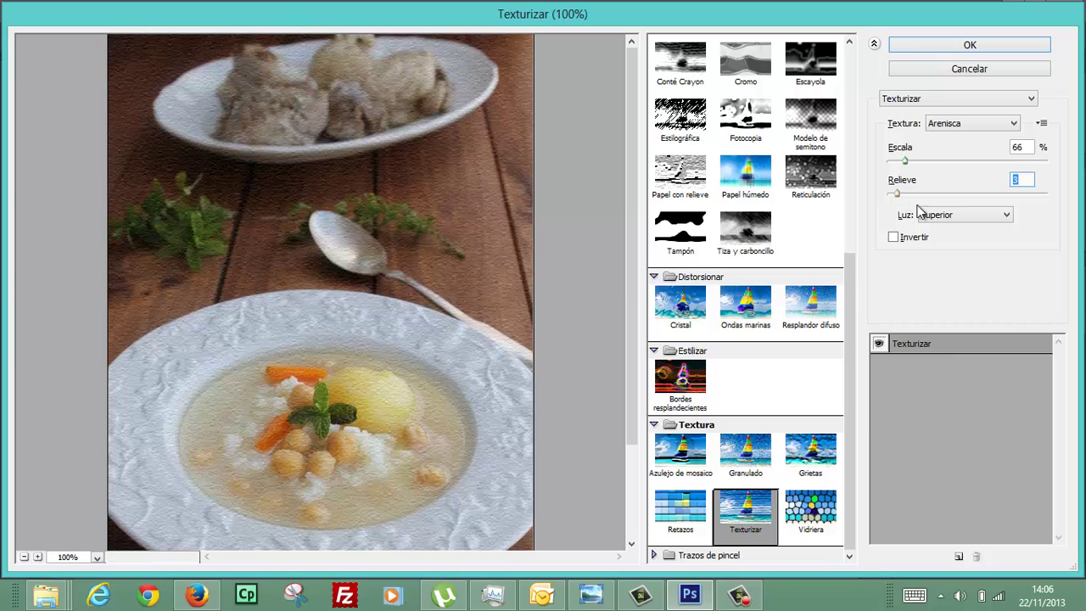
left_click(901, 240)
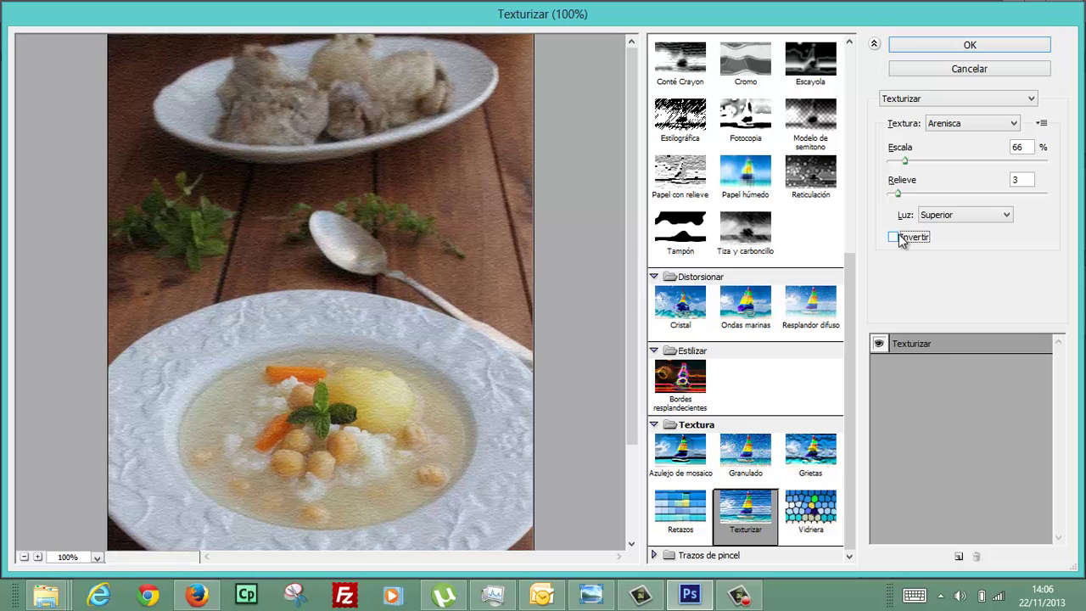
left_click(902, 239)
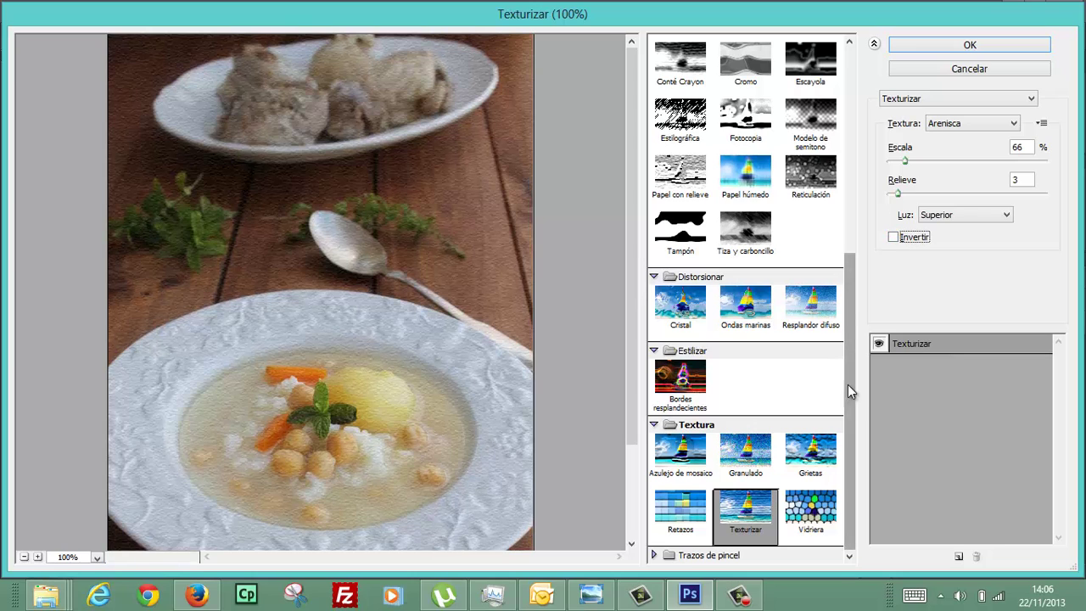
left_click(800, 526)
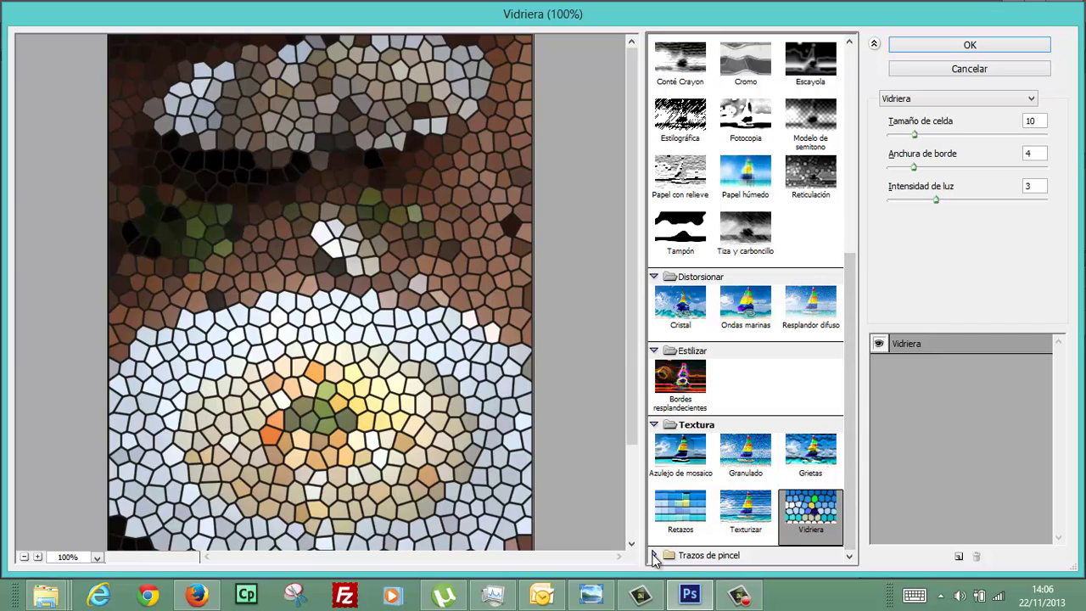
Preview each Trazos de pincel filter from Bordes acentuados to Trazos oscuros, then cancel the gallery.
left_click(654, 556)
left_click_drag(849, 472, 844, 545)
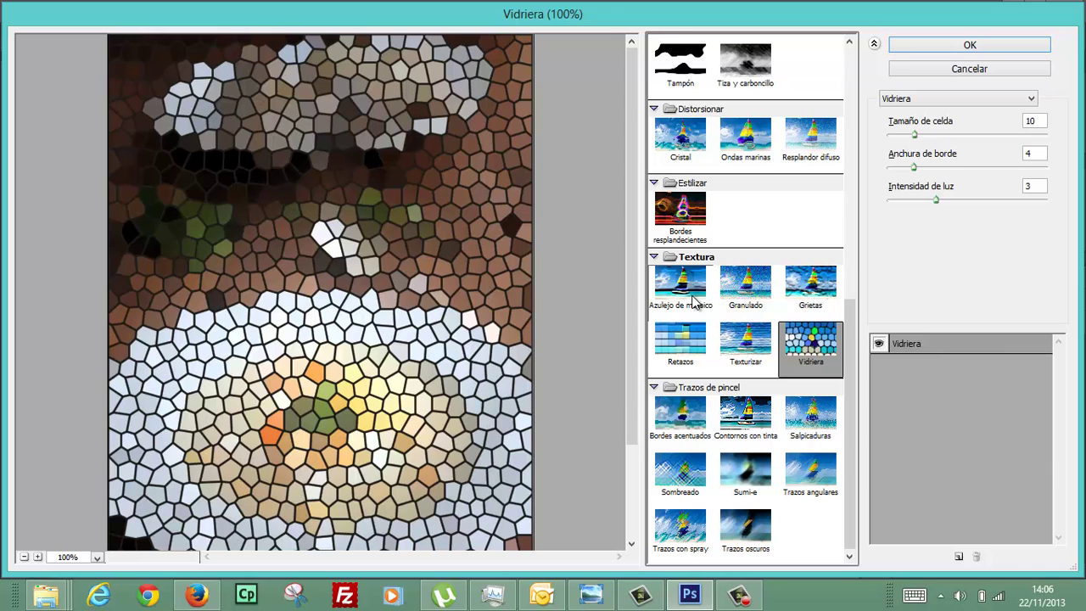
left_click(674, 431)
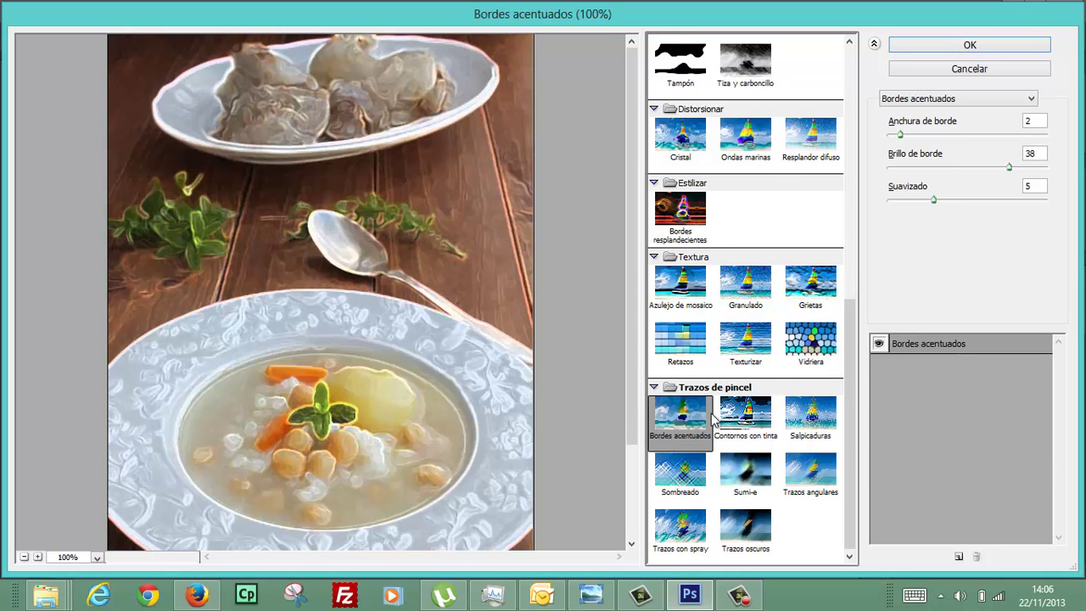
left_click(738, 419)
left_click(812, 422)
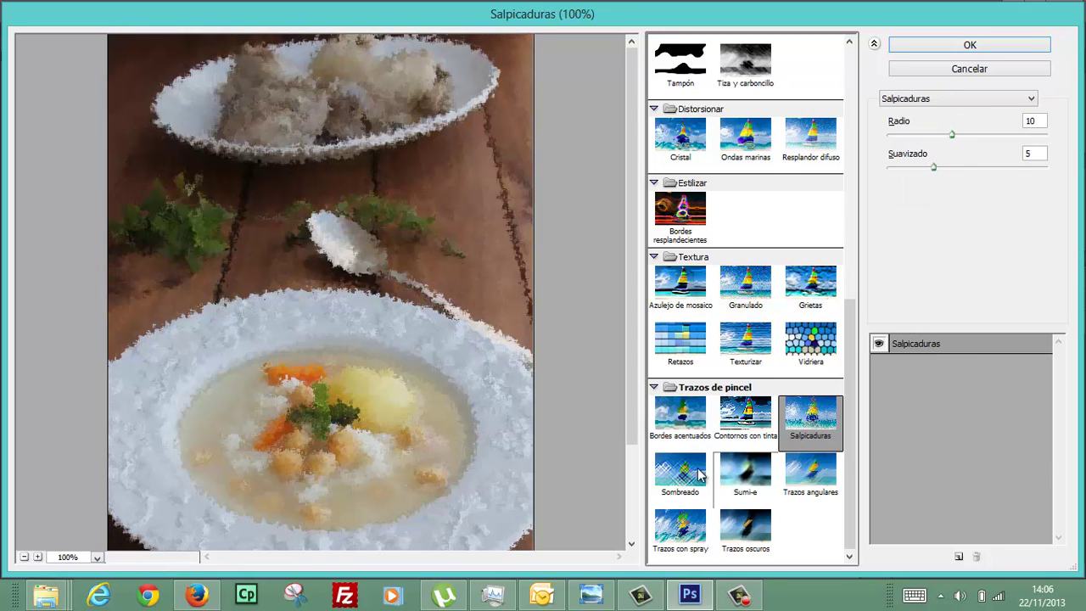
left_click(669, 484)
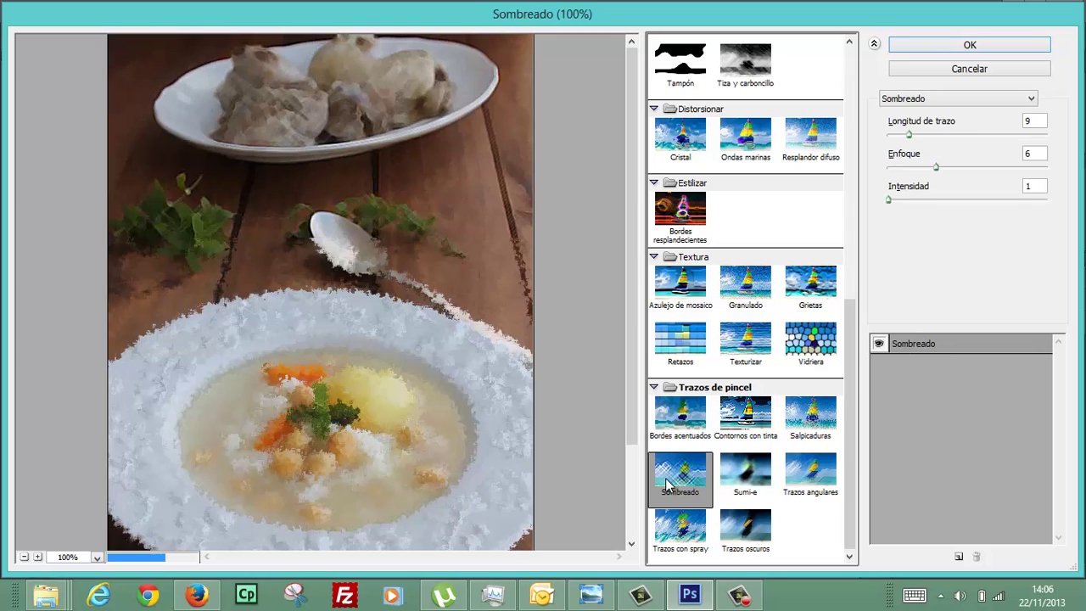
left_click(745, 475)
left_click(800, 480)
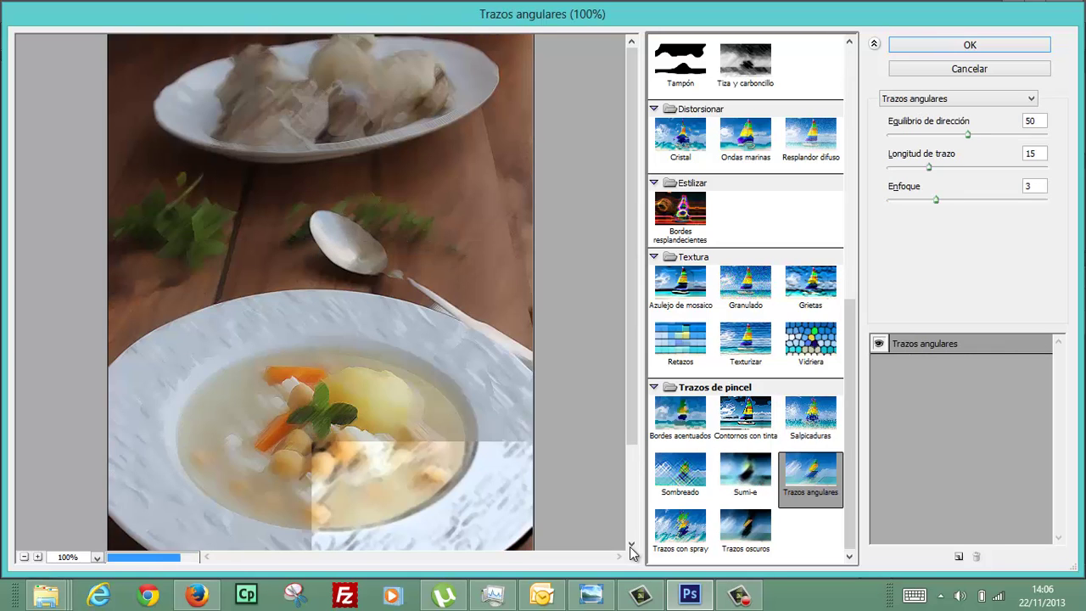
left_click(678, 535)
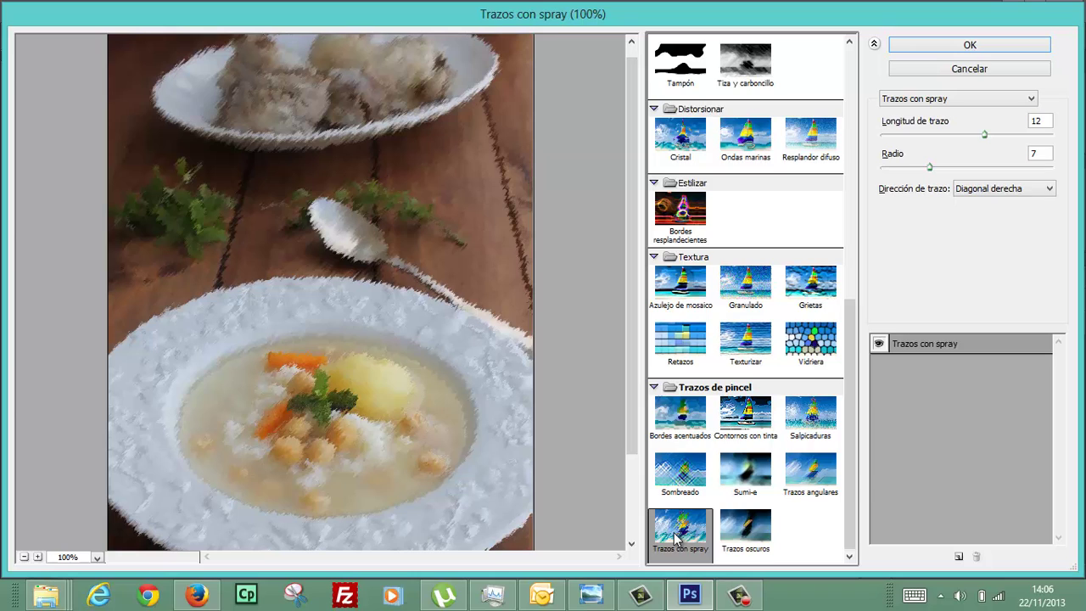
left_click(739, 523)
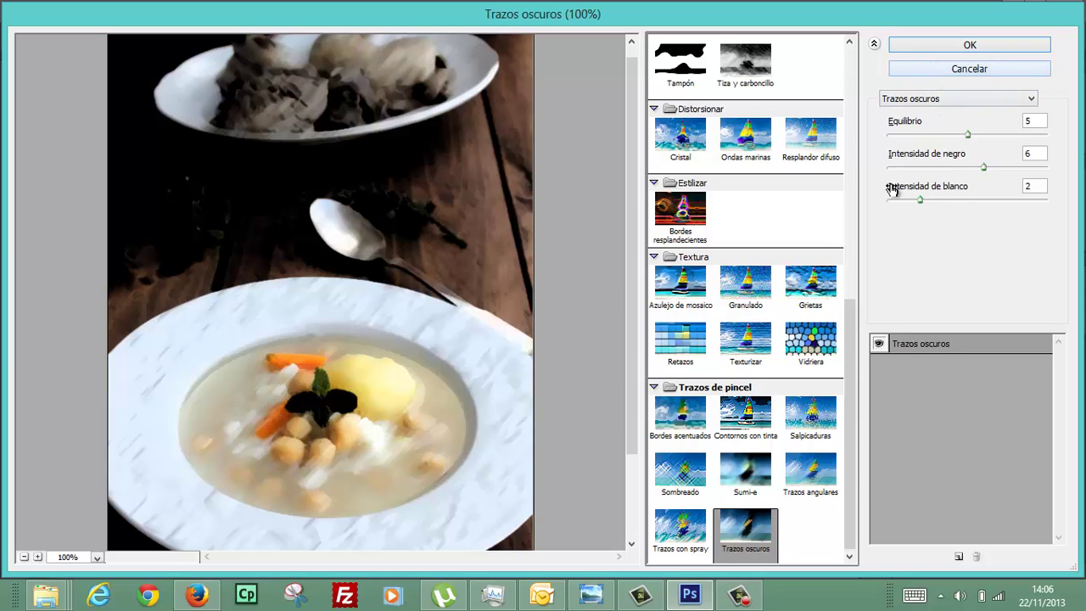
left_click(940, 69)
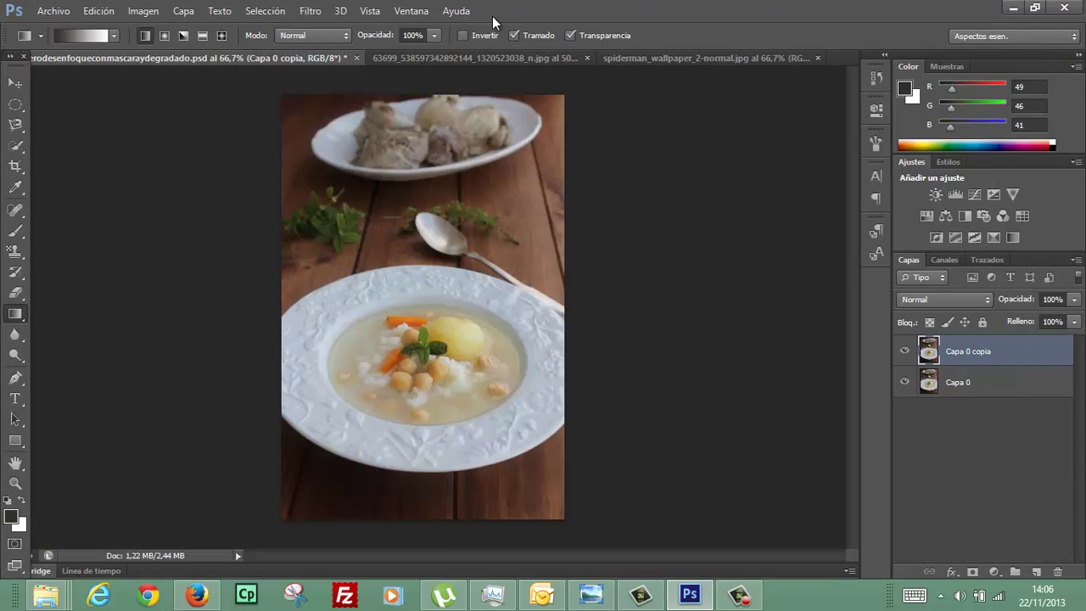
Bend the Distorsionar shear curve so the bottom swings left, then cancel without applying.
left_click(306, 11)
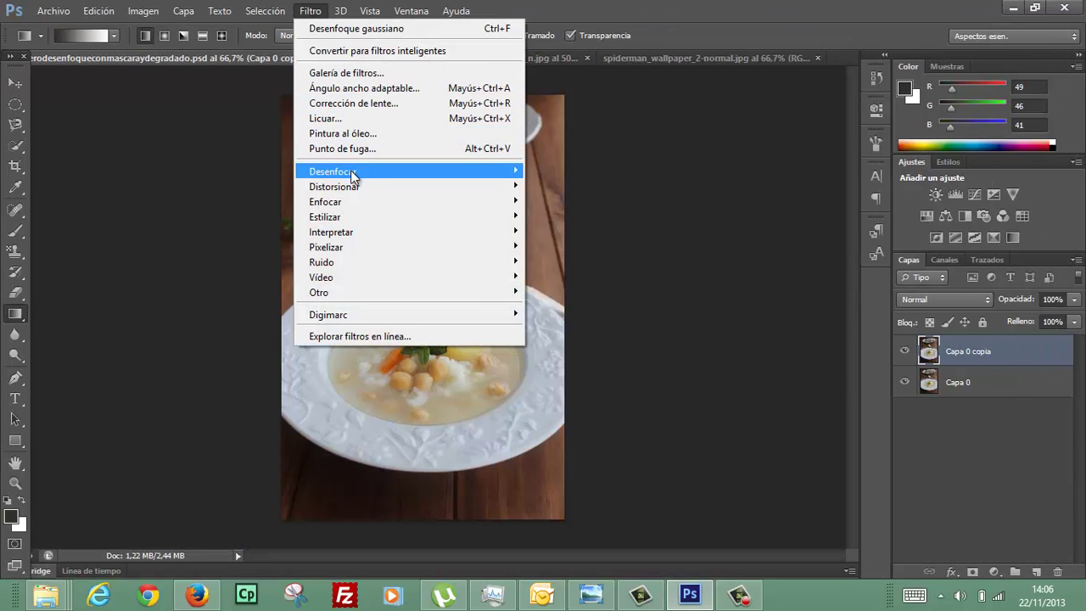
mouse_move(334, 187)
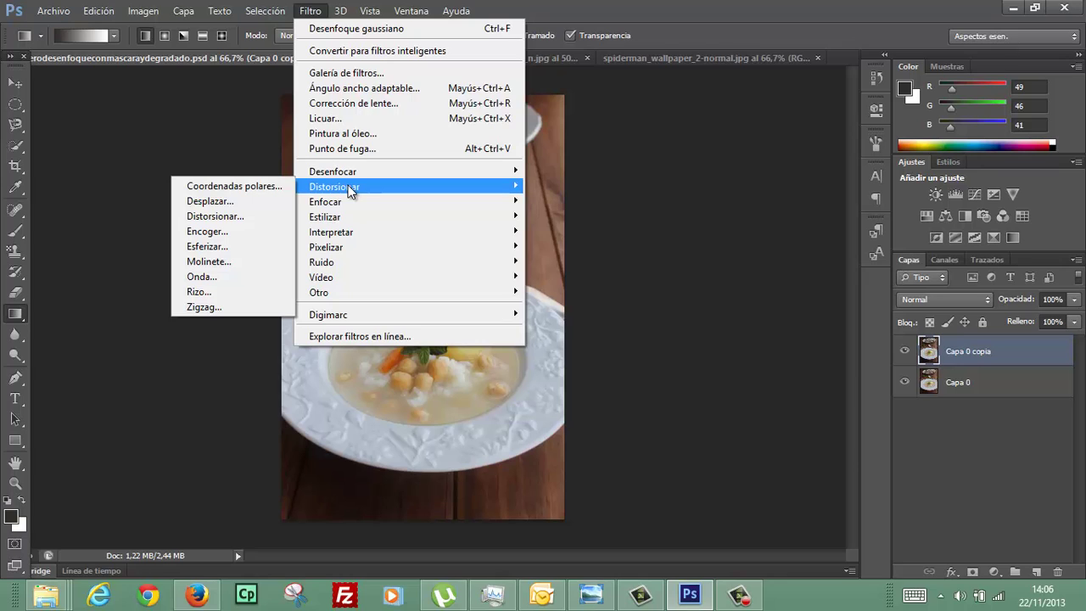
left_click(240, 216)
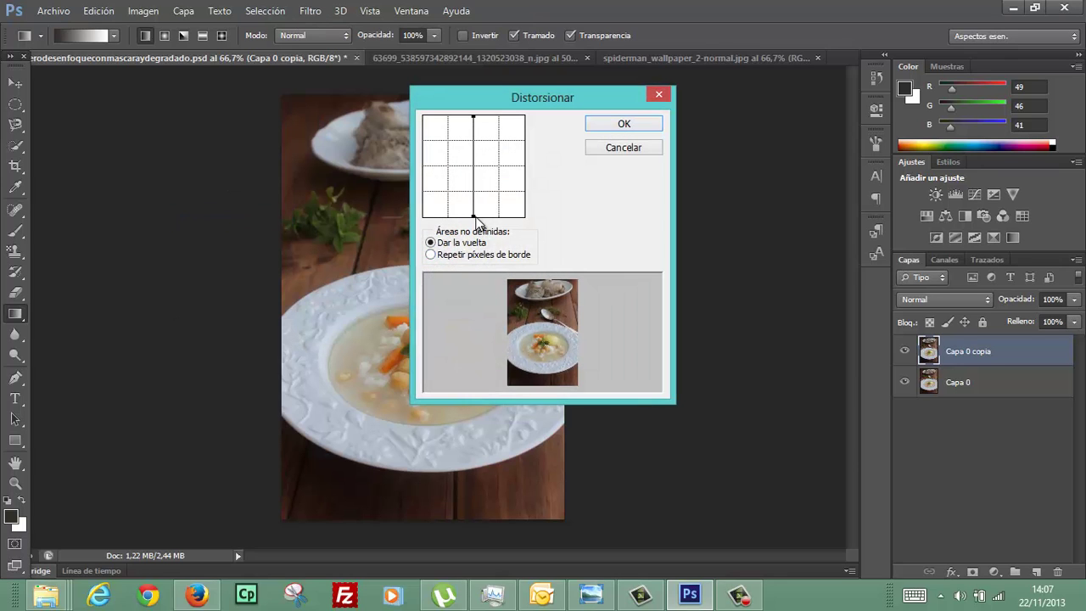
mouse_move(477, 222)
left_mouse_down()
mouse_move(417, 218)
mouse_move(521, 223)
mouse_move(548, 211)
mouse_move(423, 218)
mouse_move(509, 229)
mouse_move(486, 231)
left_mouse_up()
left_click(622, 148)
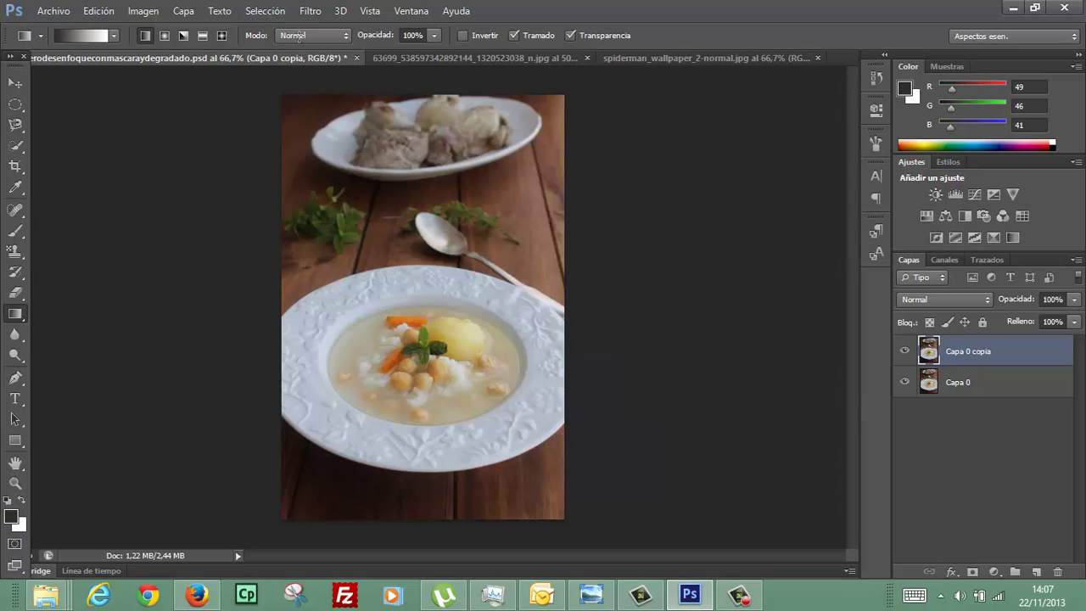
left_click(307, 11)
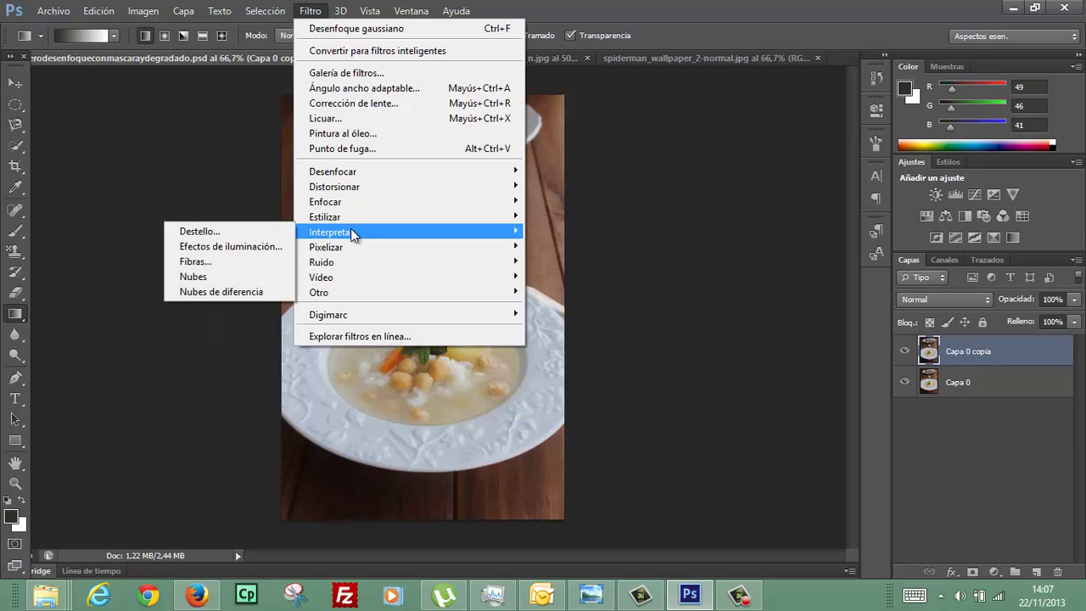
mouse_move(327, 217)
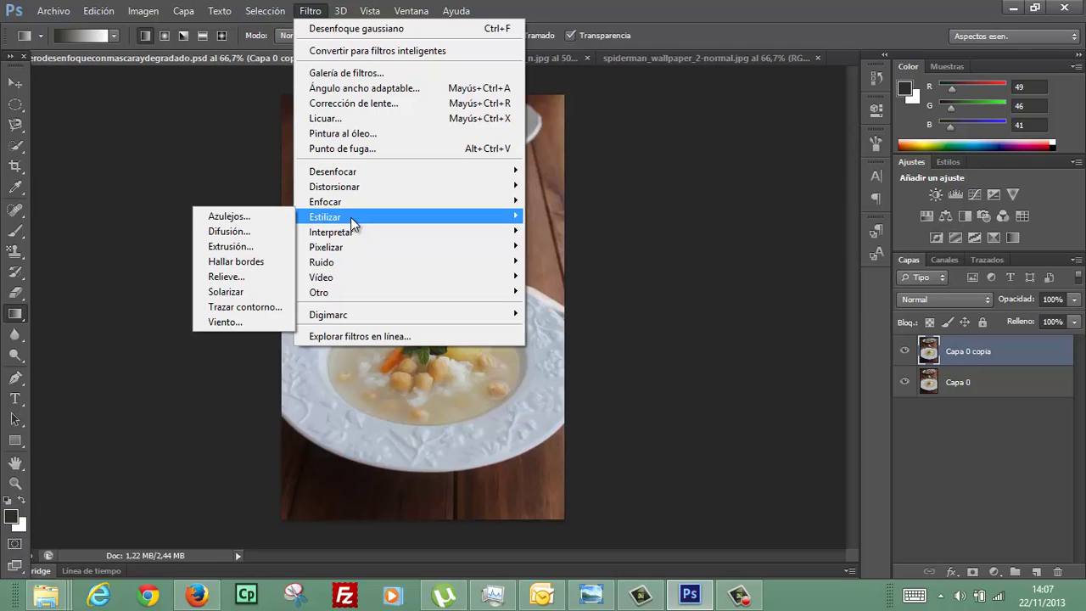
Preview Difusión in Solo oscurecer, Solo aclarar and Anisotrópico modes, then cancel it.
left_click(253, 231)
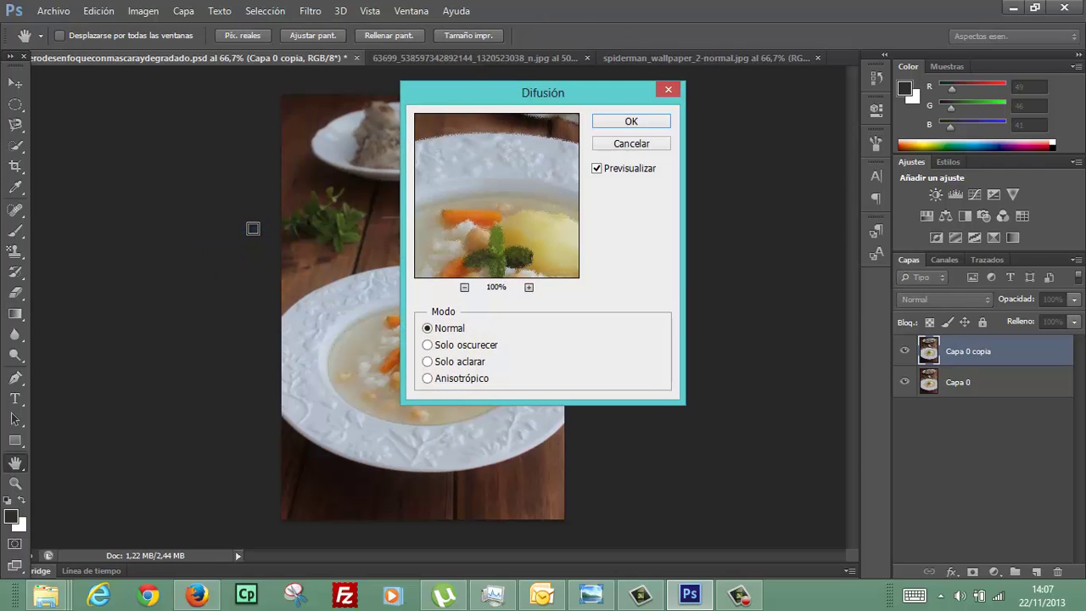
mouse_move(465, 235)
left_mouse_down()
mouse_move(477, 213)
mouse_move(482, 241)
mouse_move(519, 178)
left_mouse_up()
left_click(465, 288)
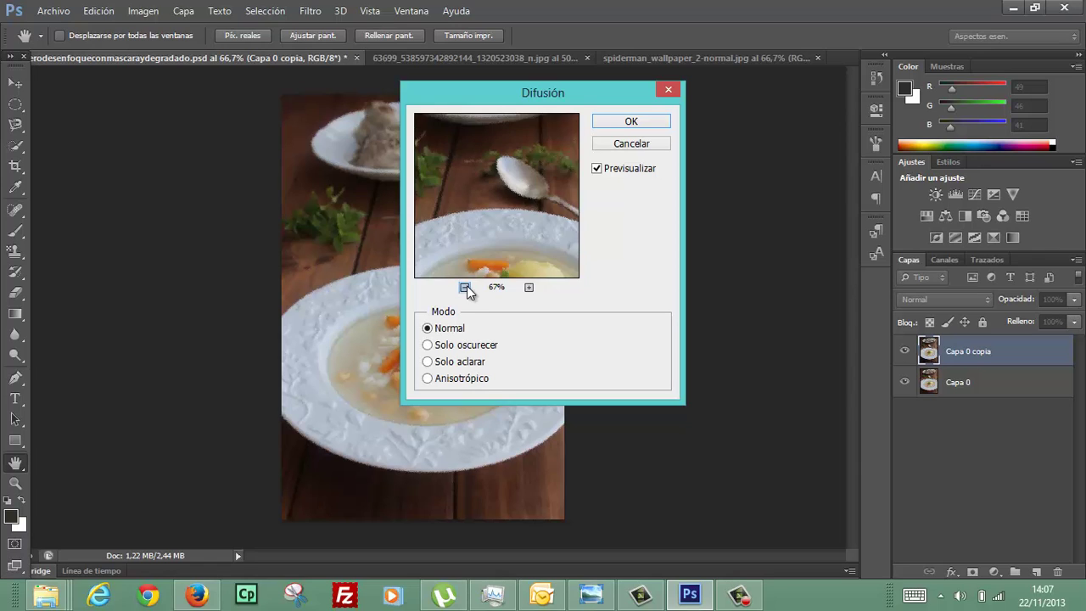
left_click(465, 288)
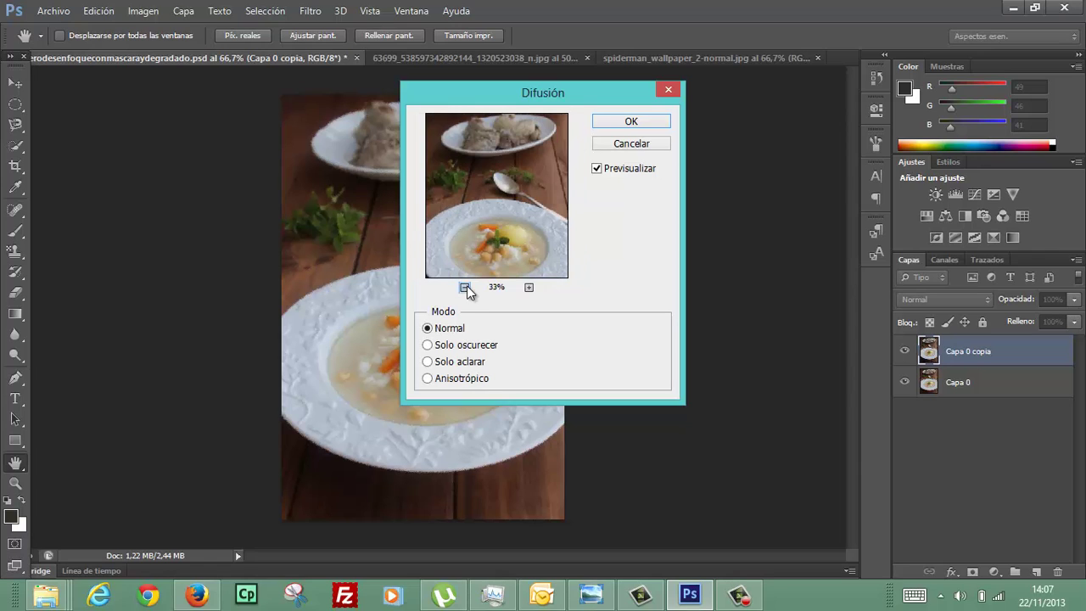
left_click(428, 345)
left_click(428, 362)
left_click(427, 379)
left_click(632, 144)
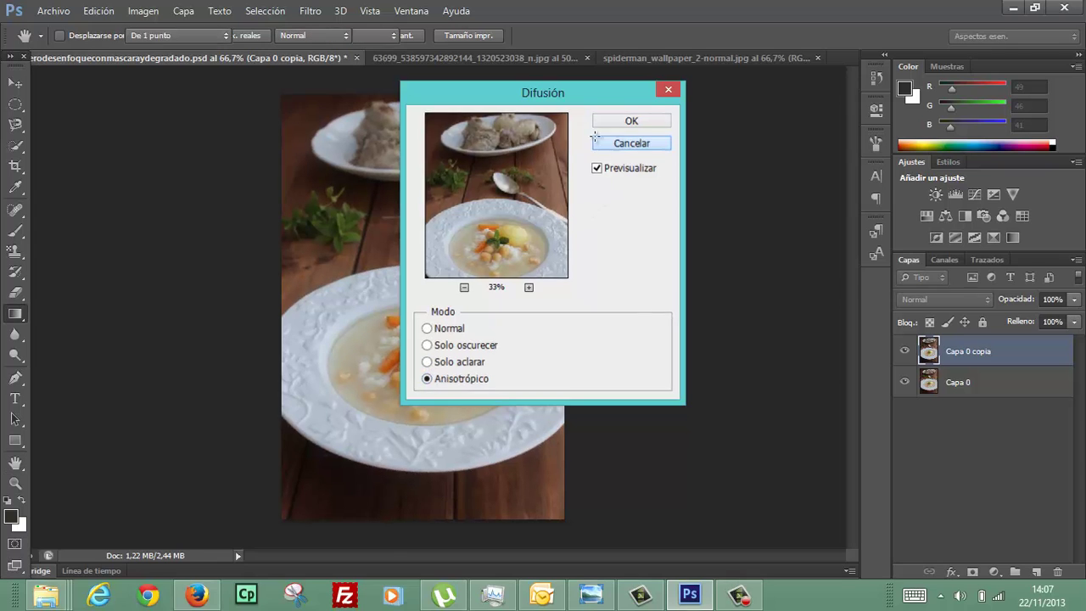
left_click(309, 11)
mouse_move(331, 232)
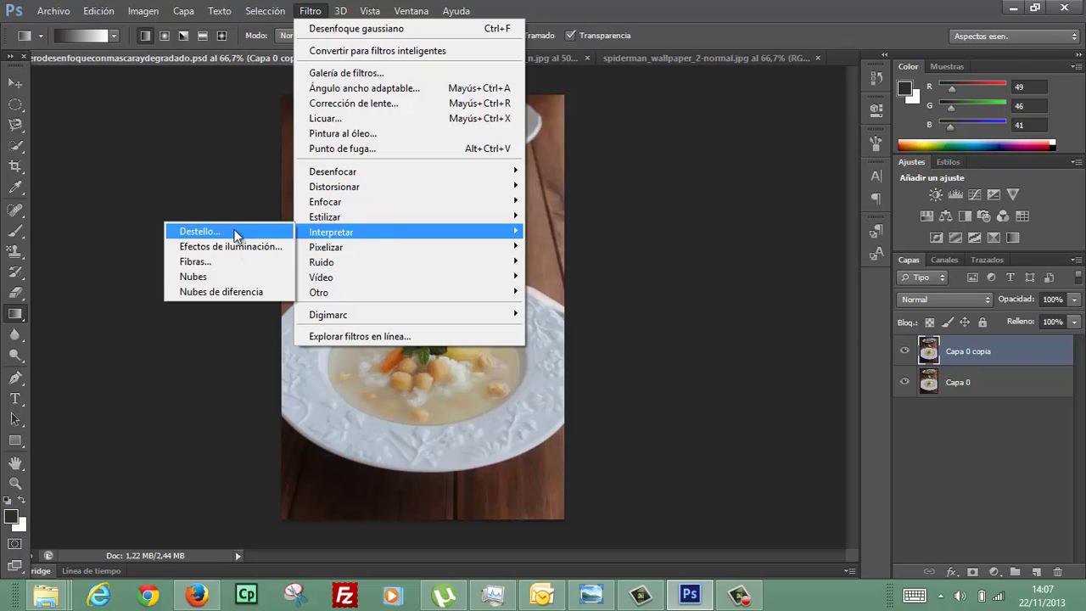
Preview a Destello flare at the plate's lower right with Prime 35 mm, 105 mm and film lenses, then cancel.
left_click(200, 232)
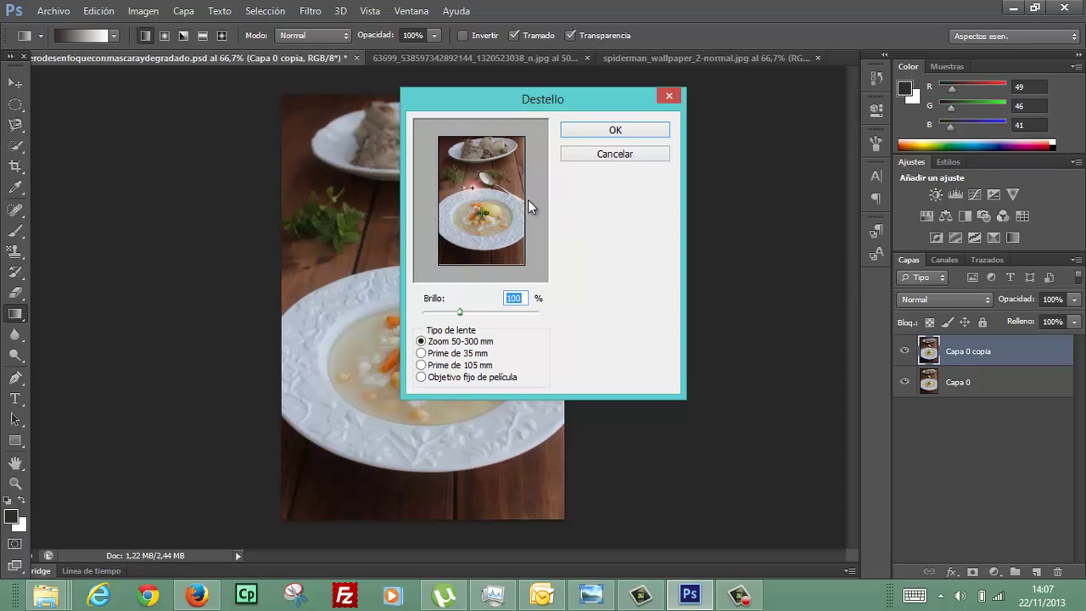
left_click_drag(472, 188, 519, 234)
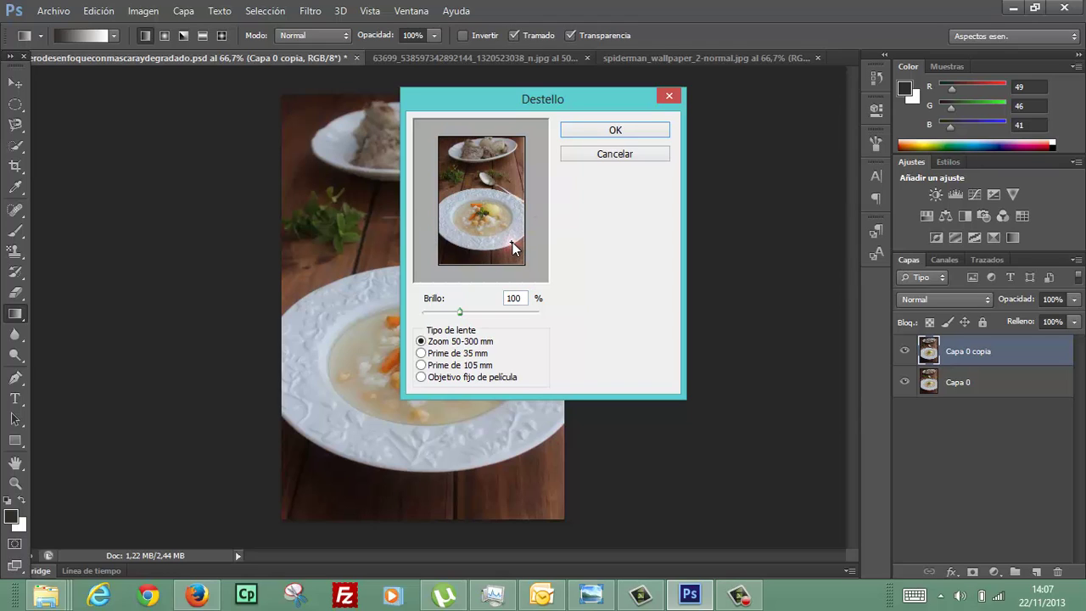
left_click(421, 353)
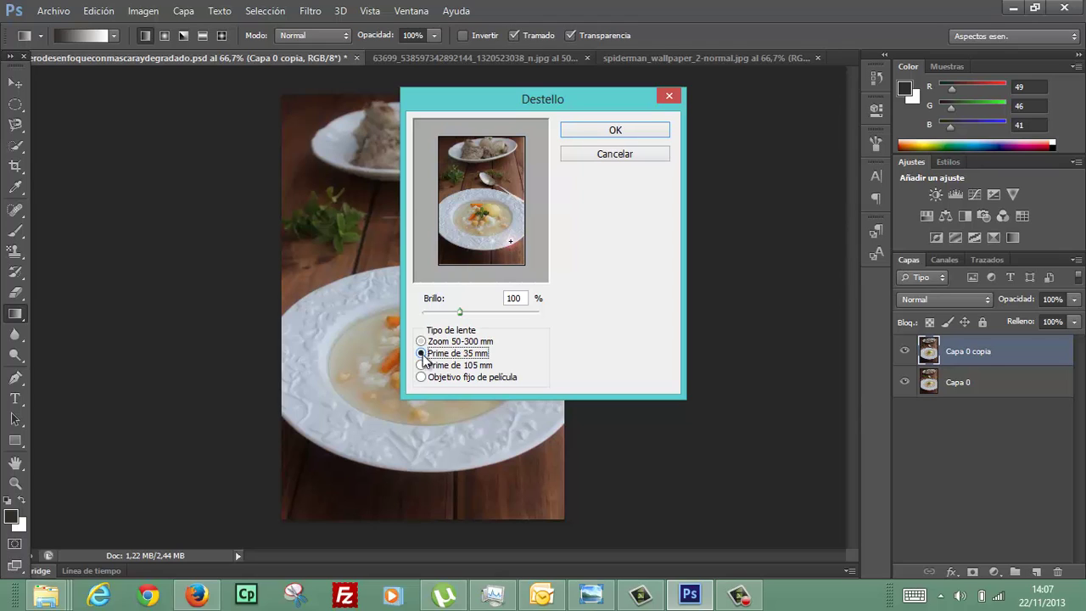
left_click(422, 365)
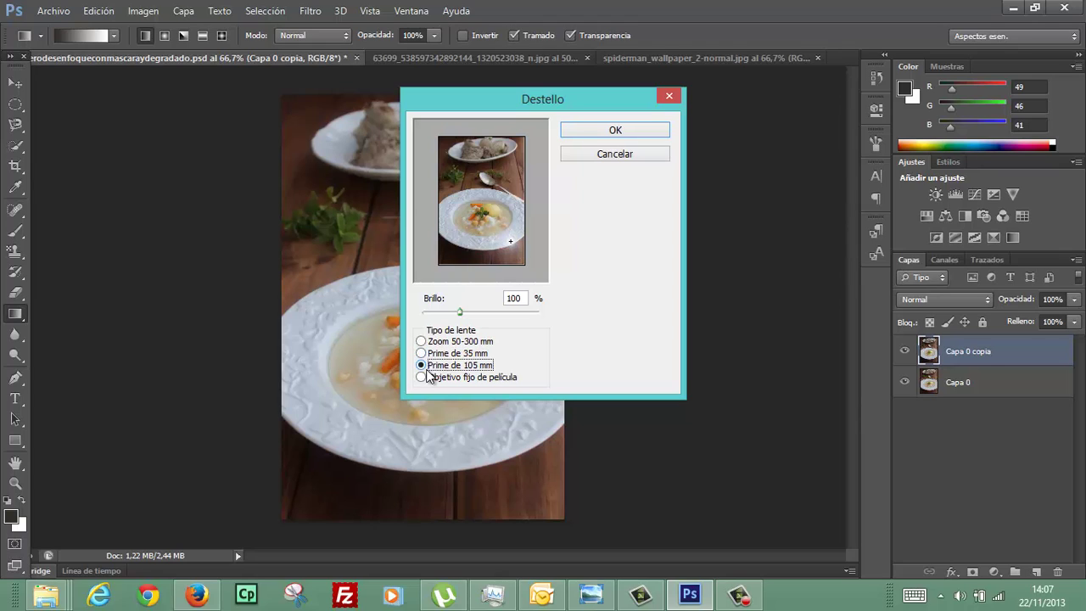
left_click(421, 377)
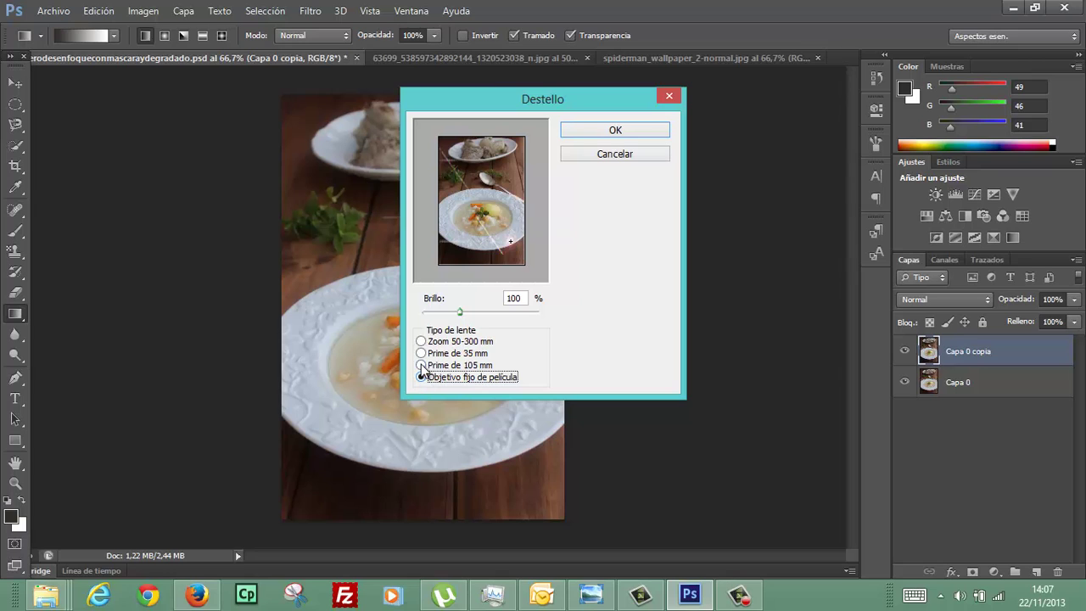
left_click(421, 365)
left_click(608, 156)
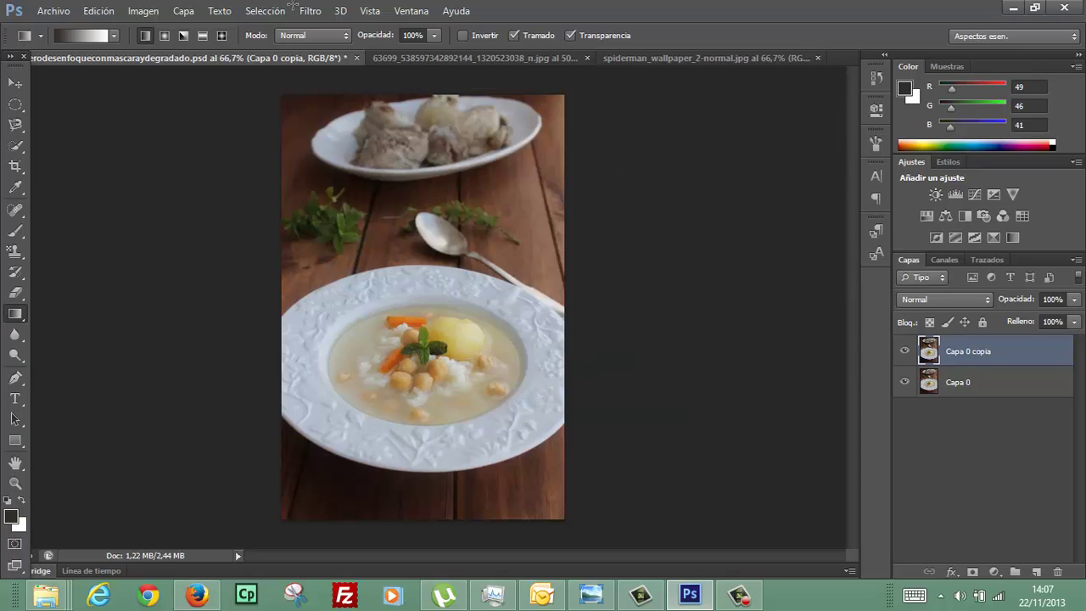
left_click(310, 11)
mouse_move(331, 232)
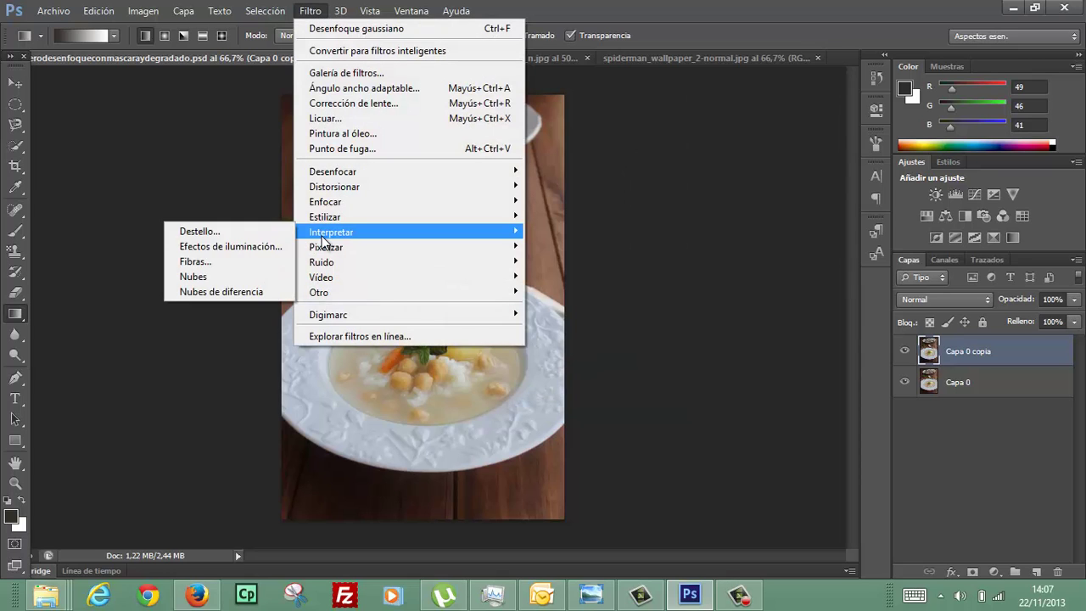
Preview the Fibras filter with the preview zoomed out, then cancel it.
left_click(257, 261)
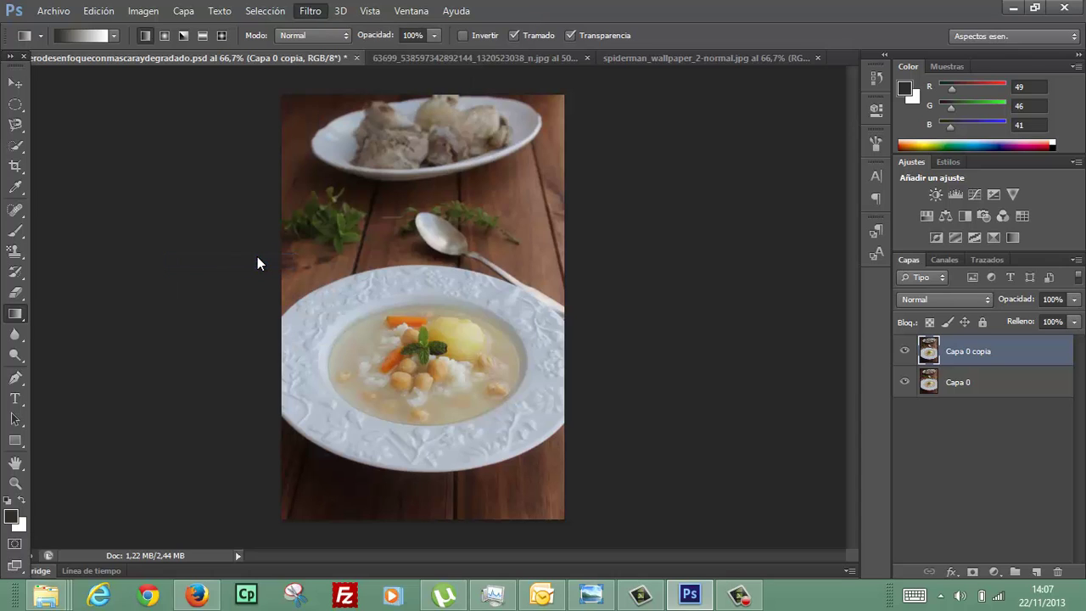
left_click_drag(413, 250, 435, 294)
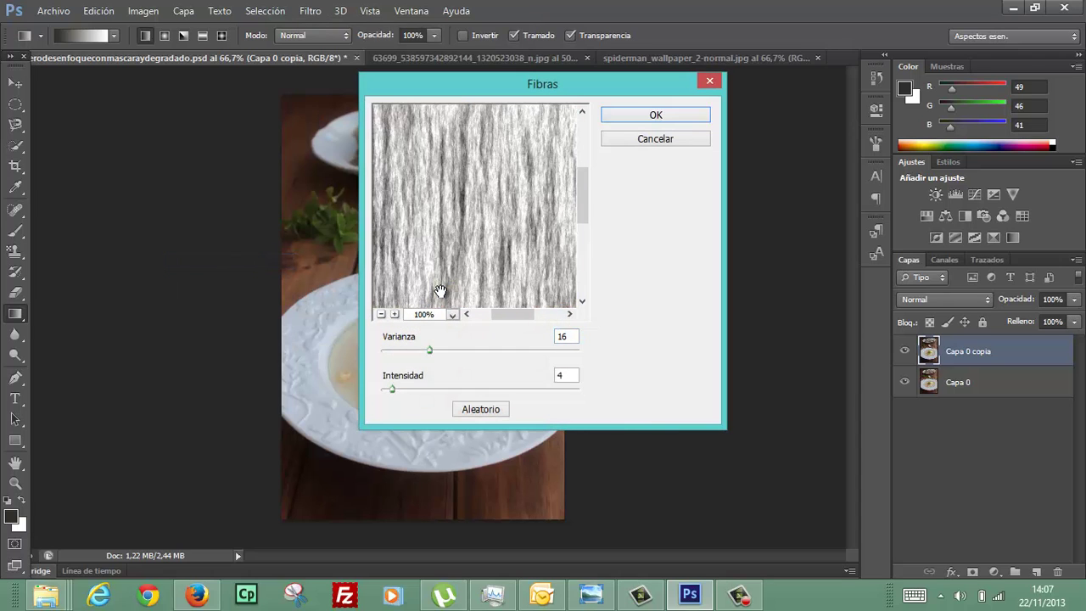
left_click(381, 314)
left_click(382, 314)
left_click(665, 138)
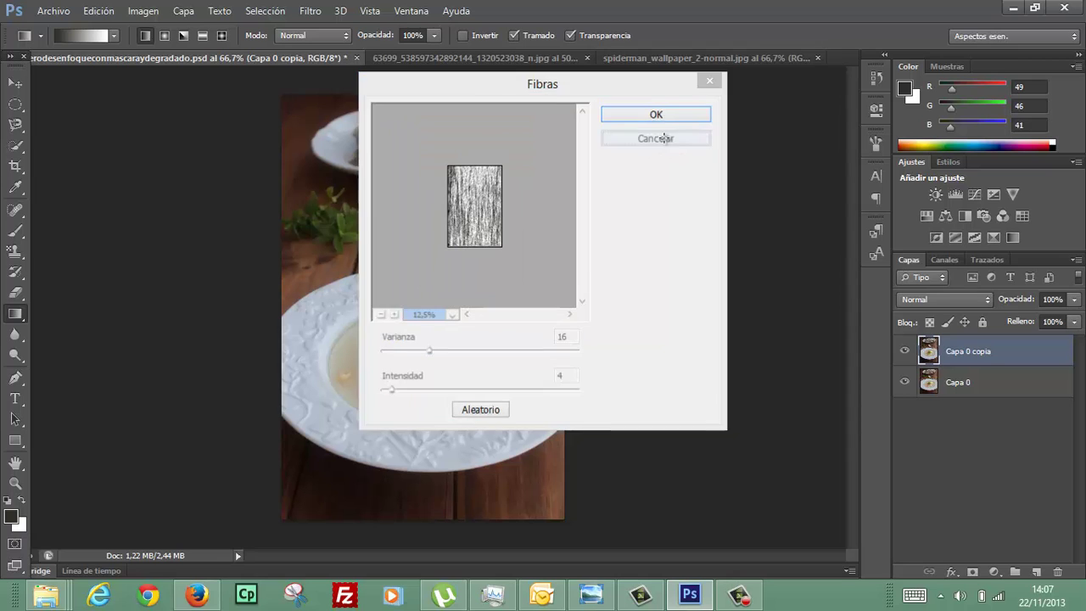
Fill the layer with Nubes clouds, then undo it.
left_click(311, 12)
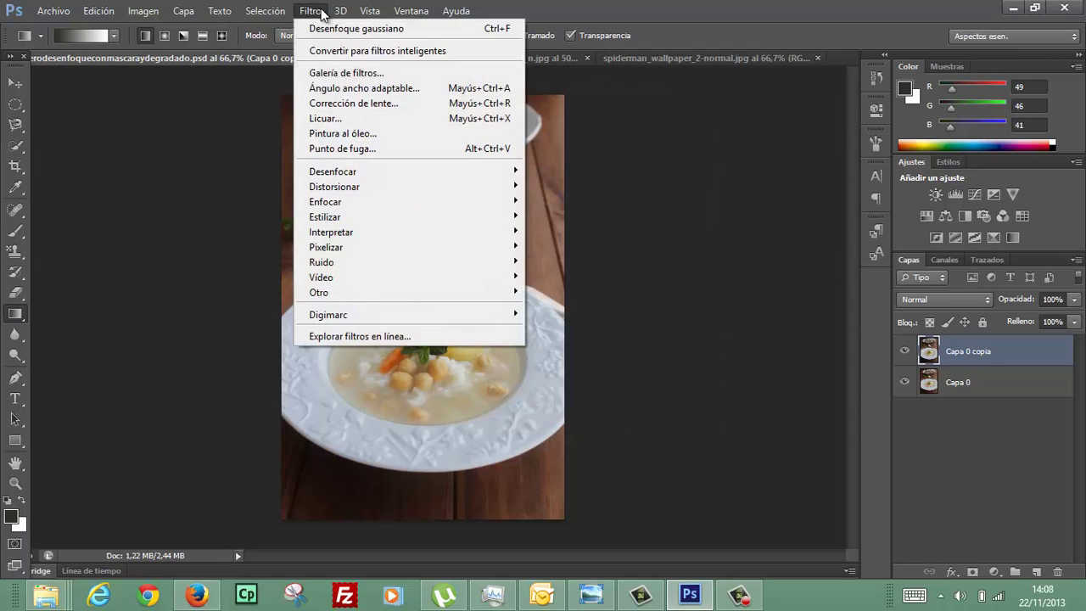
mouse_move(331, 231)
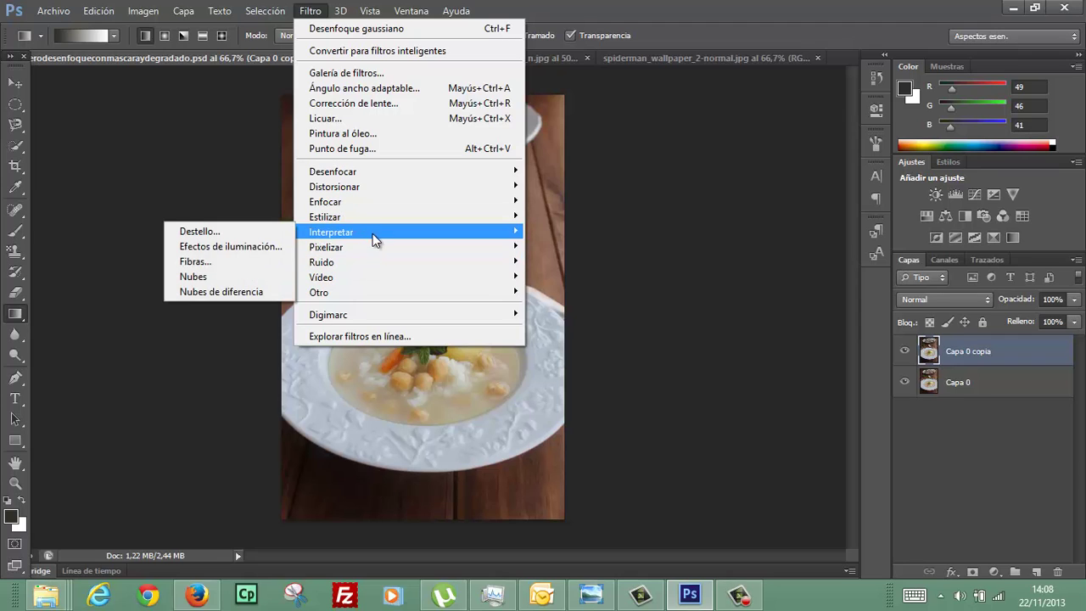
left_click(246, 279)
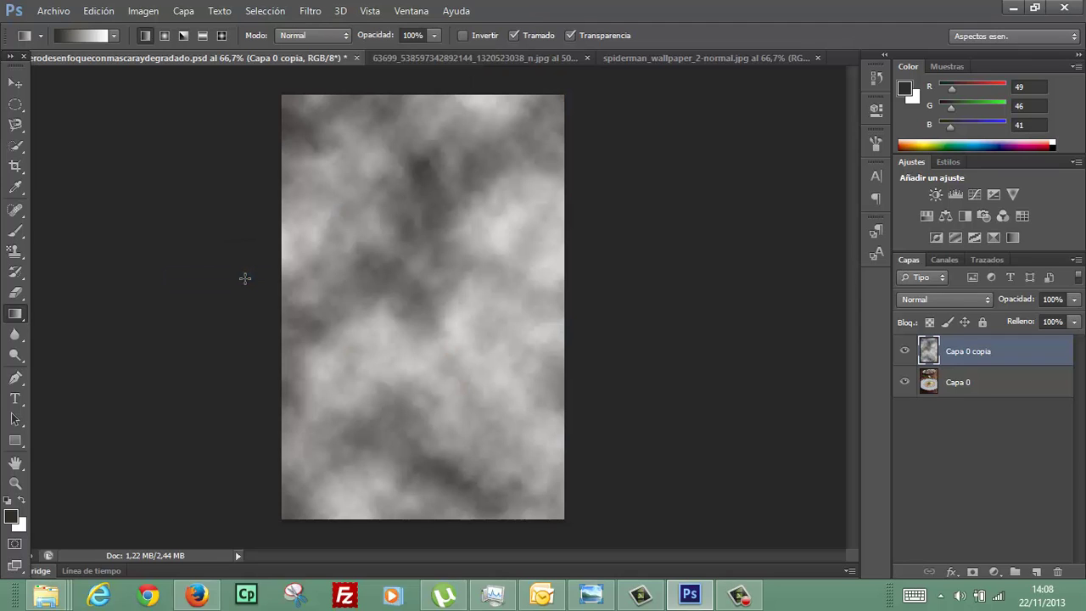
left_click(102, 11)
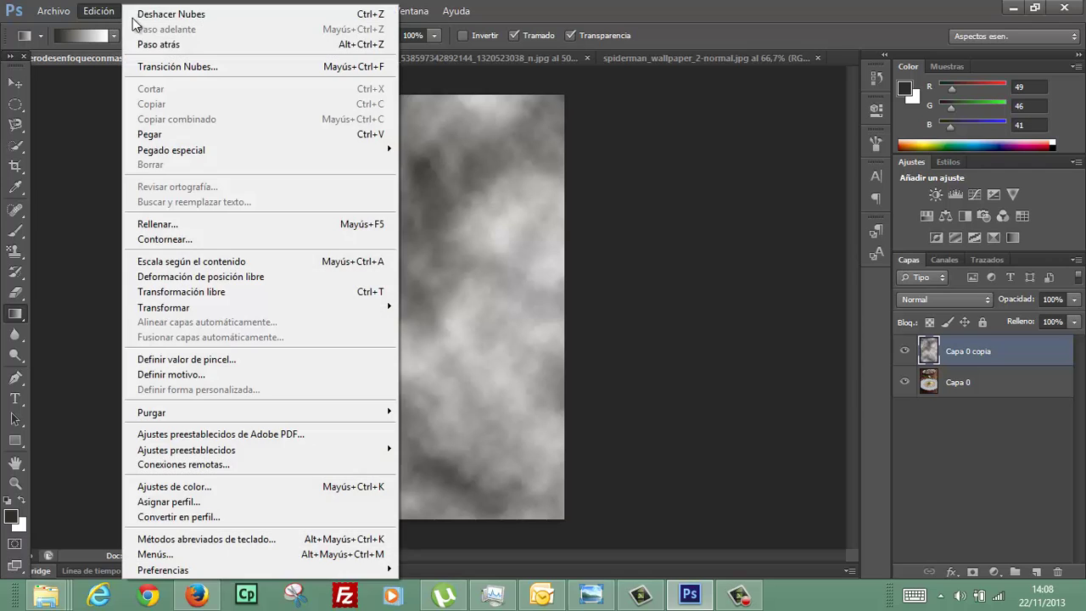
left_click(146, 14)
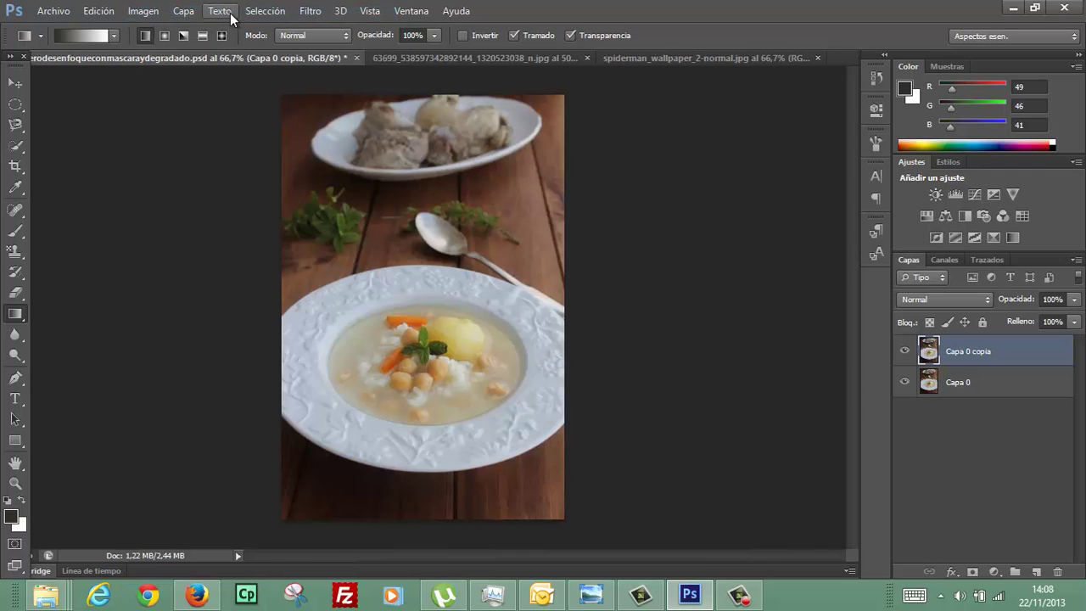
left_click(310, 11)
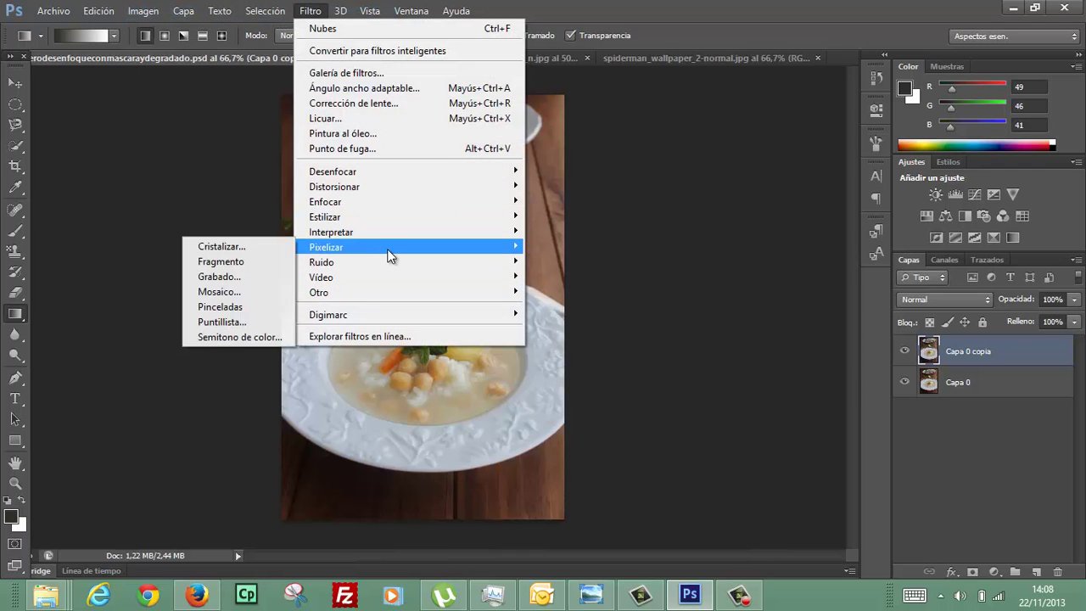
mouse_move(327, 247)
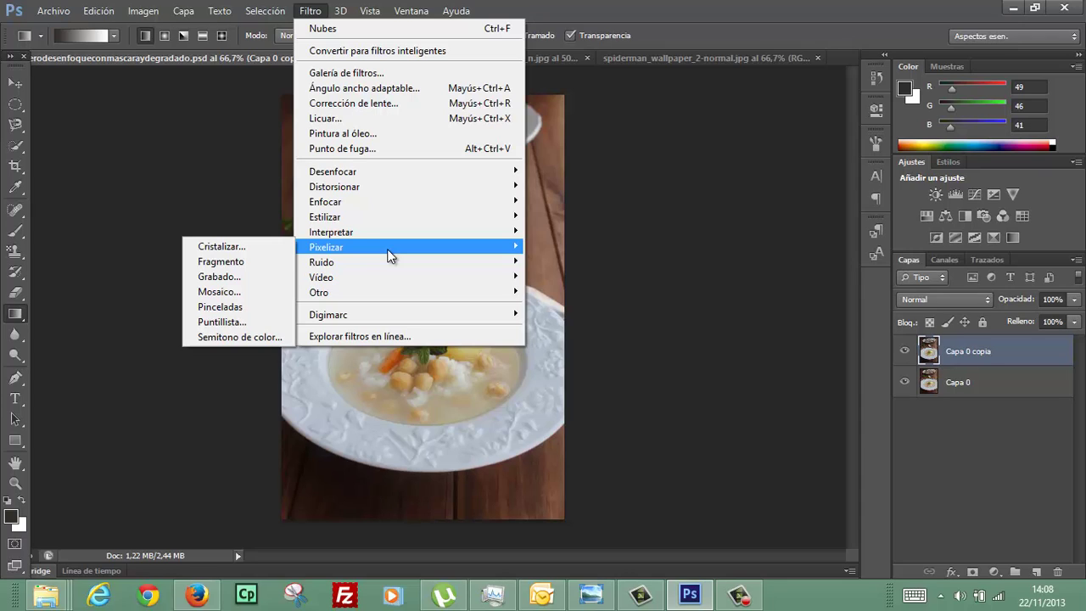
Preview Cristalizar with a smaller cell size, then cancel it.
left_click(261, 247)
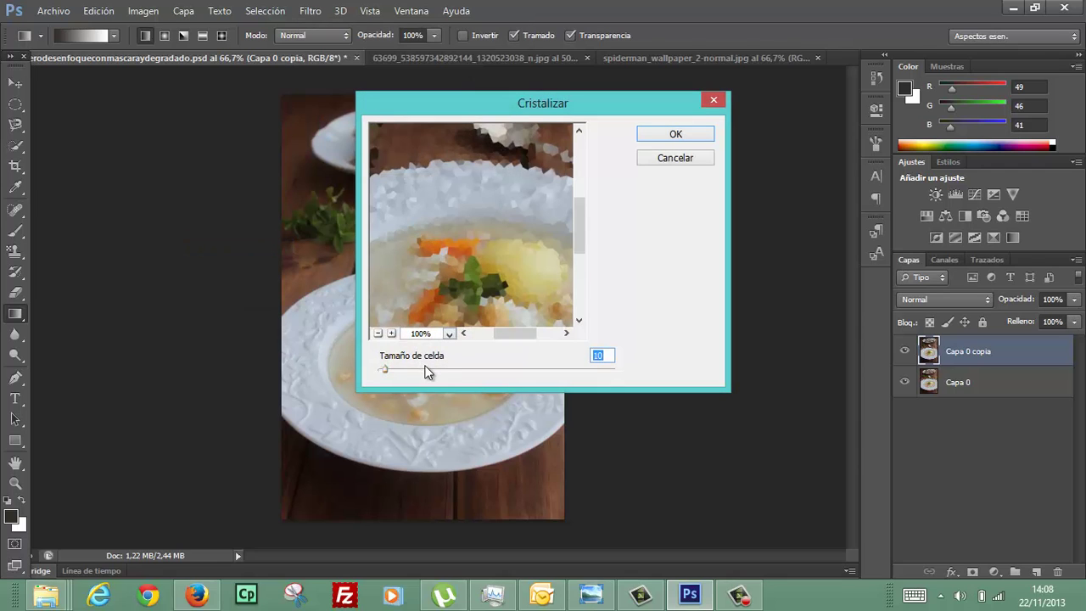
left_click_drag(424, 371, 375, 371)
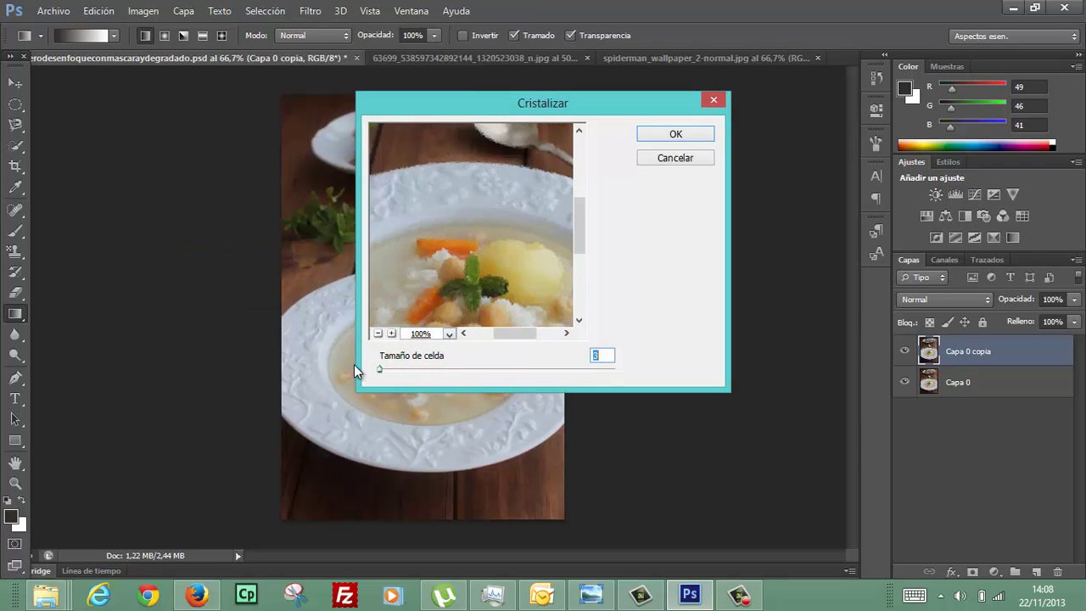
left_click(677, 158)
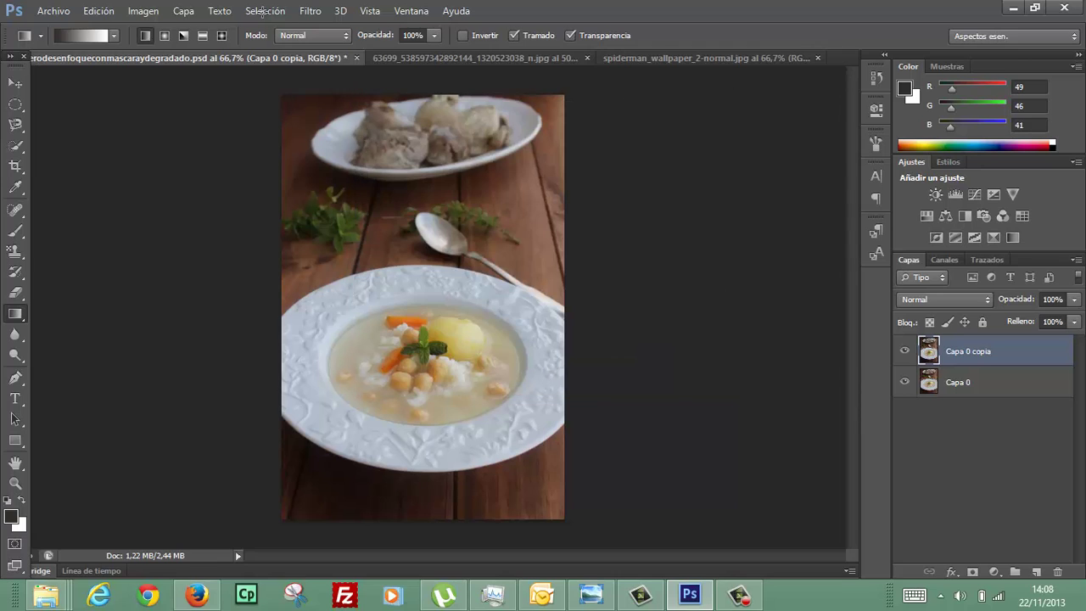
left_click(310, 10)
mouse_move(368, 262)
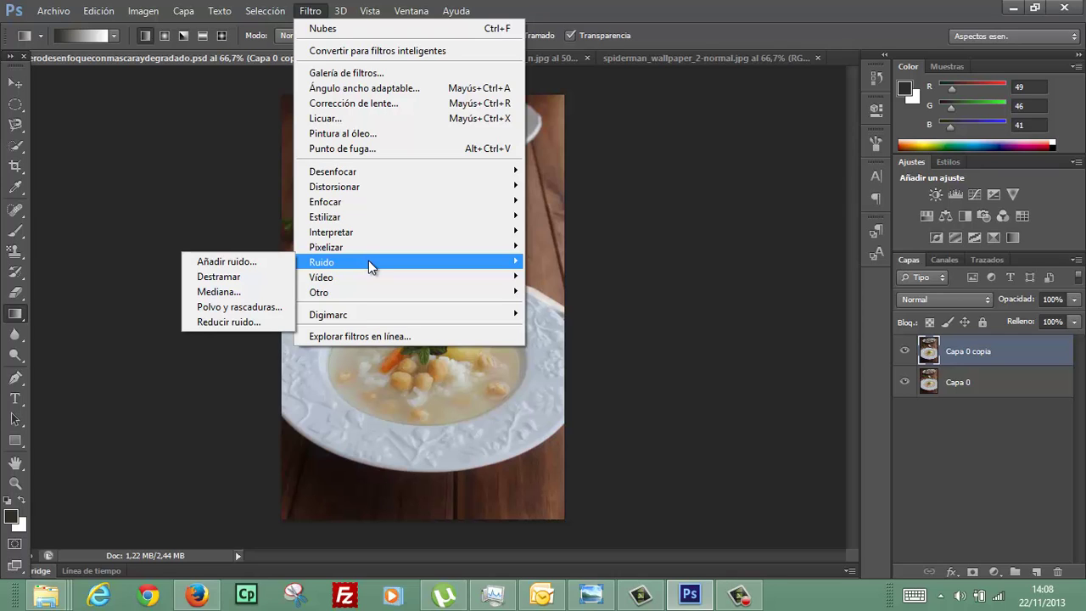
Preview monochrome Gaussian Añadir ruido at a raised amount, then cancel it.
left_click(278, 261)
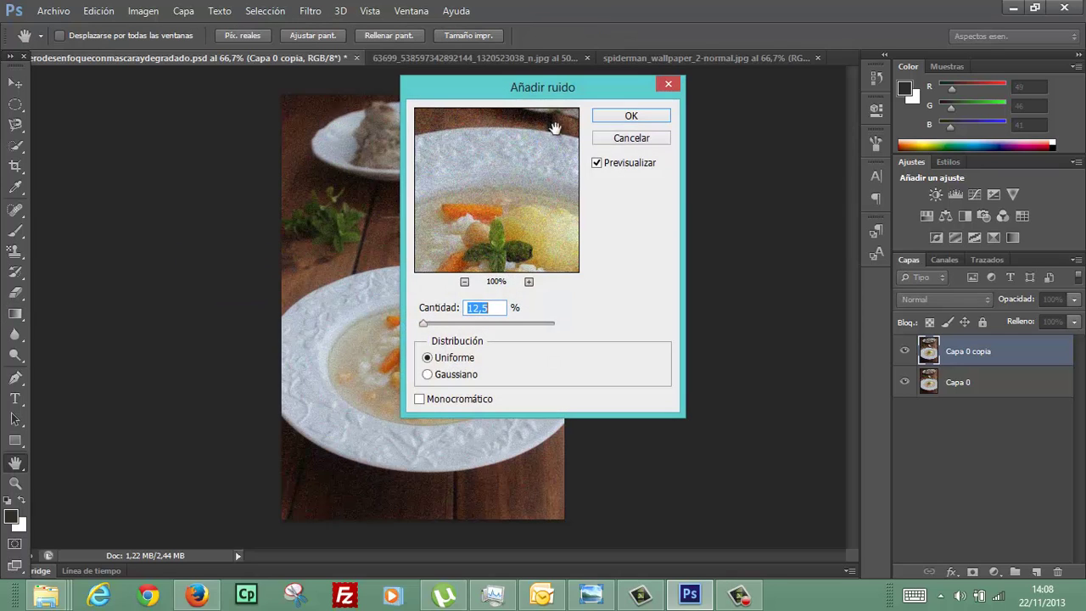
left_click_drag(562, 86, 642, 139)
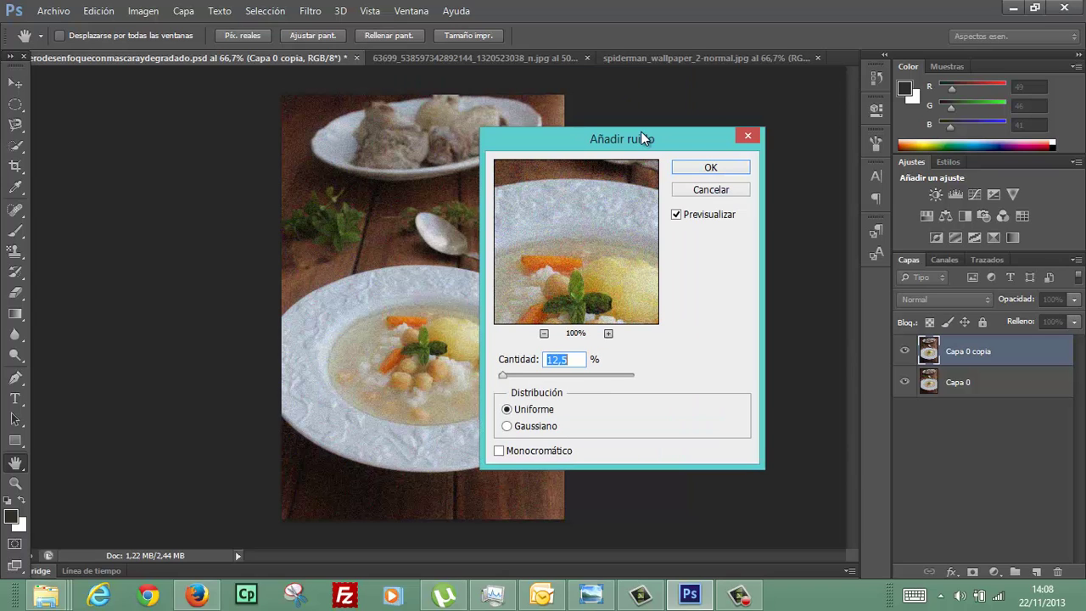
left_click(508, 426)
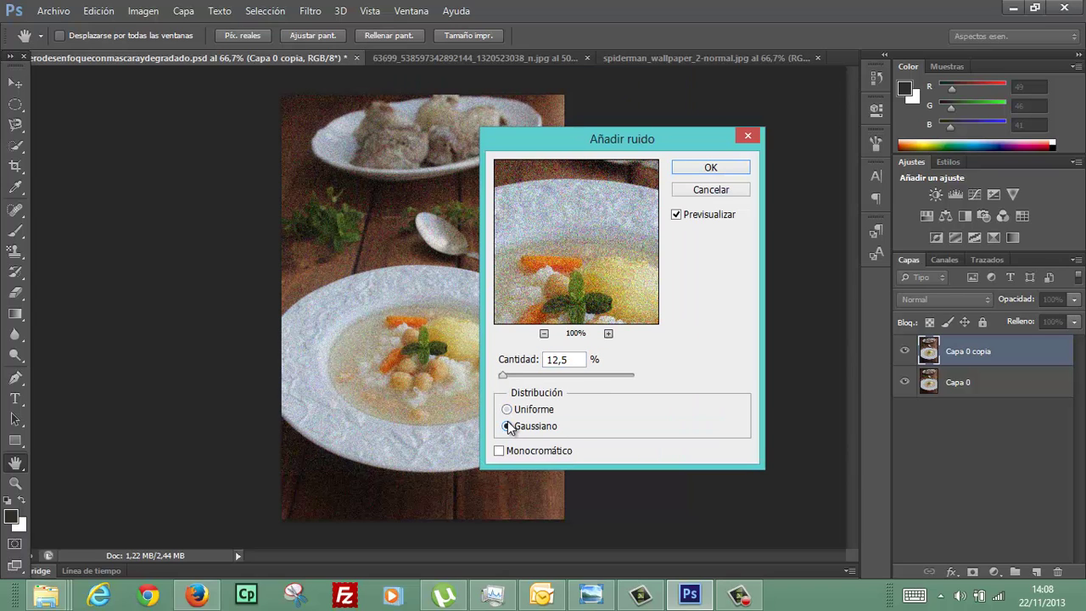
left_click(499, 452)
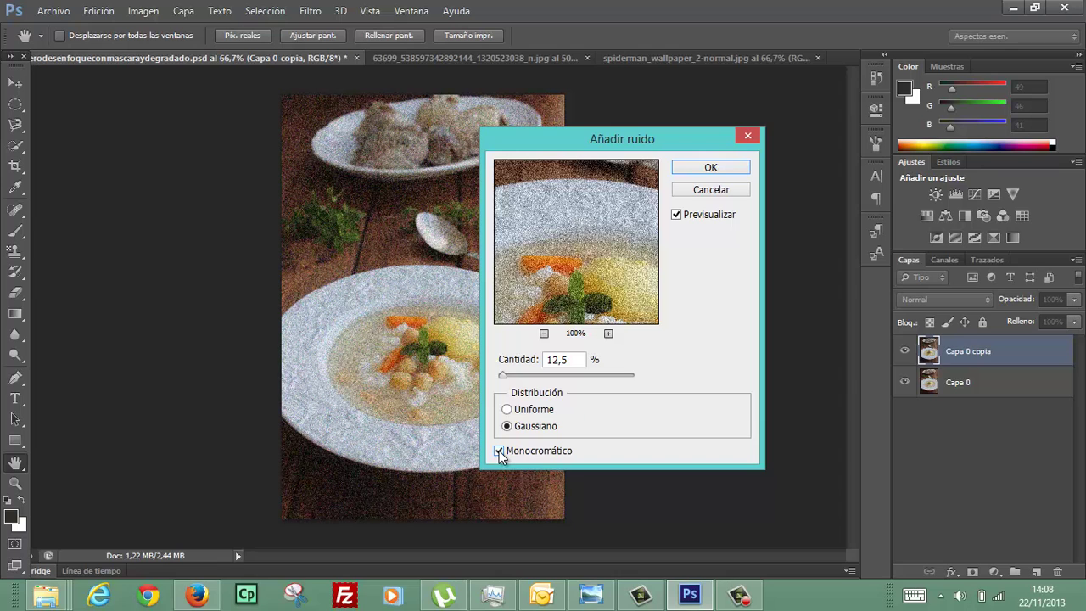
mouse_move(504, 375)
left_mouse_down()
mouse_move(524, 378)
mouse_move(500, 383)
left_mouse_up()
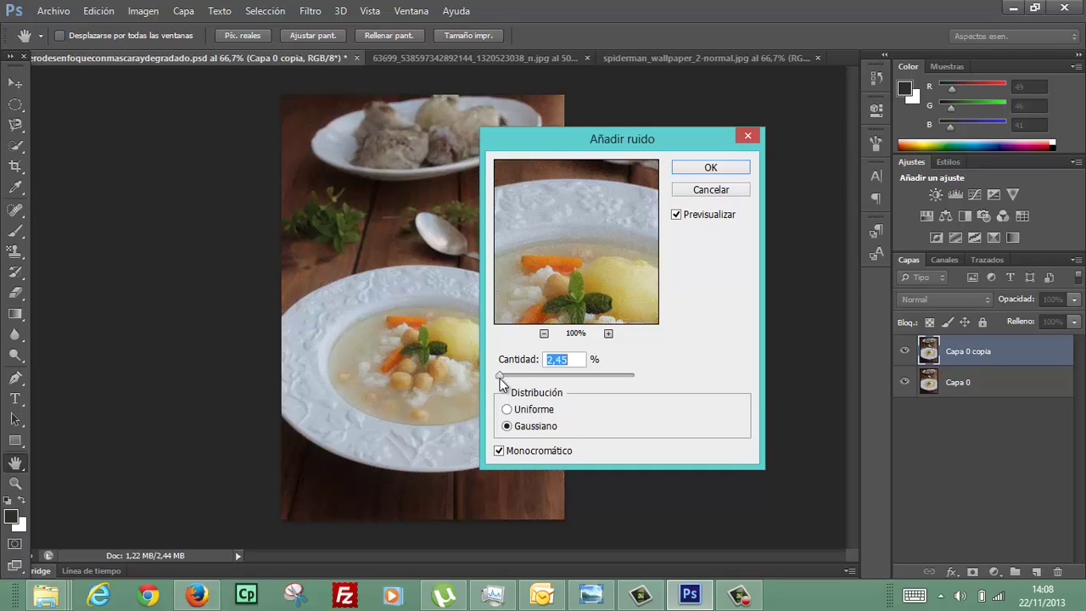
left_click_drag(501, 383, 503, 382)
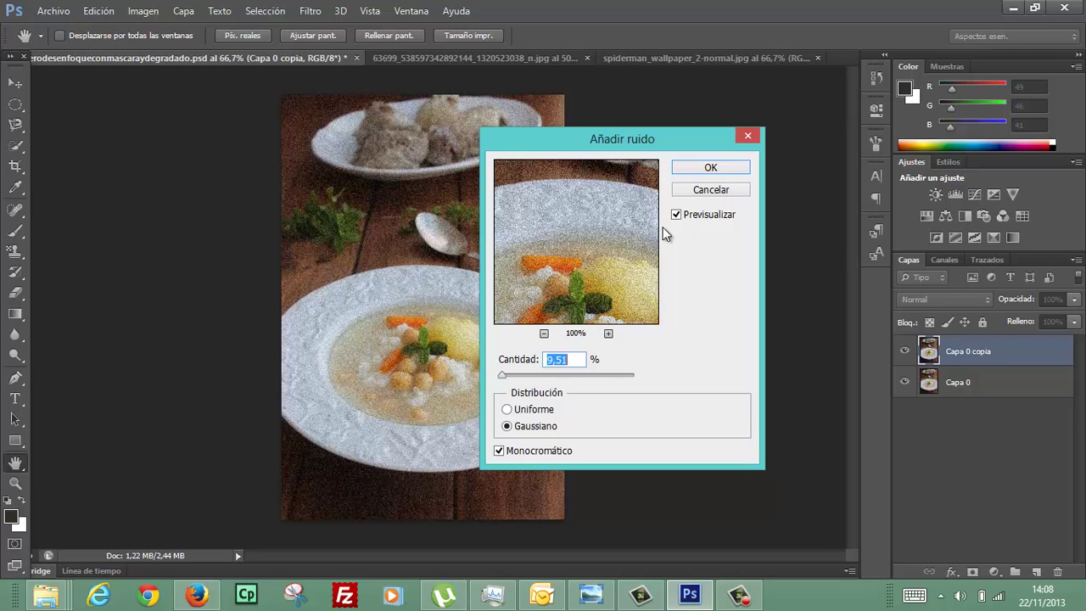
left_click(709, 189)
left_click(309, 11)
mouse_move(322, 262)
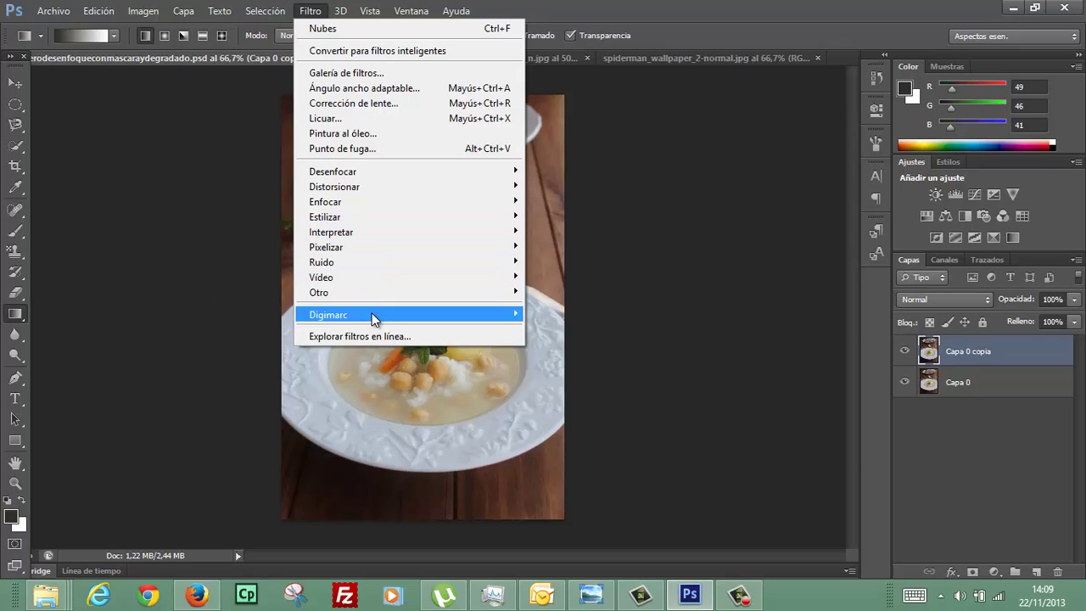
mouse_move(327, 315)
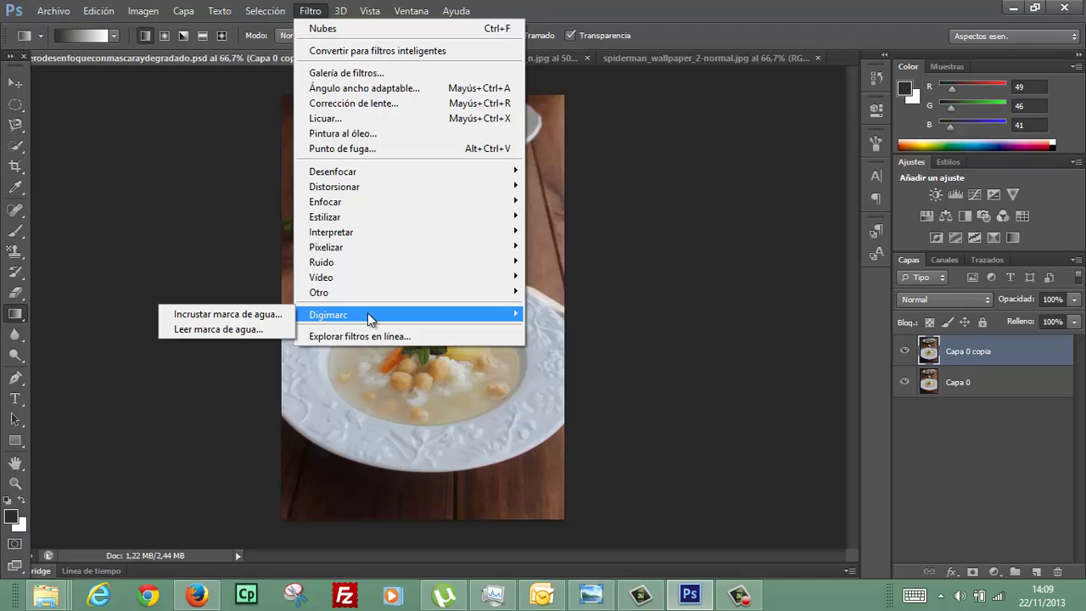
Start Digimarc's Incrustar marca de agua and answer No to the layered-image warning.
left_click(283, 317)
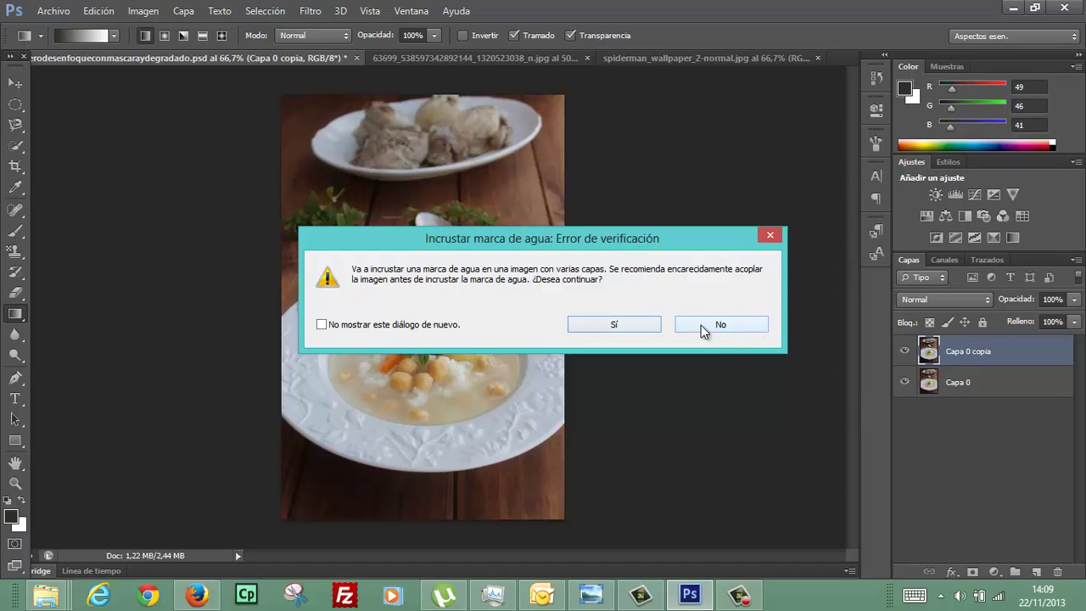
left_click(725, 325)
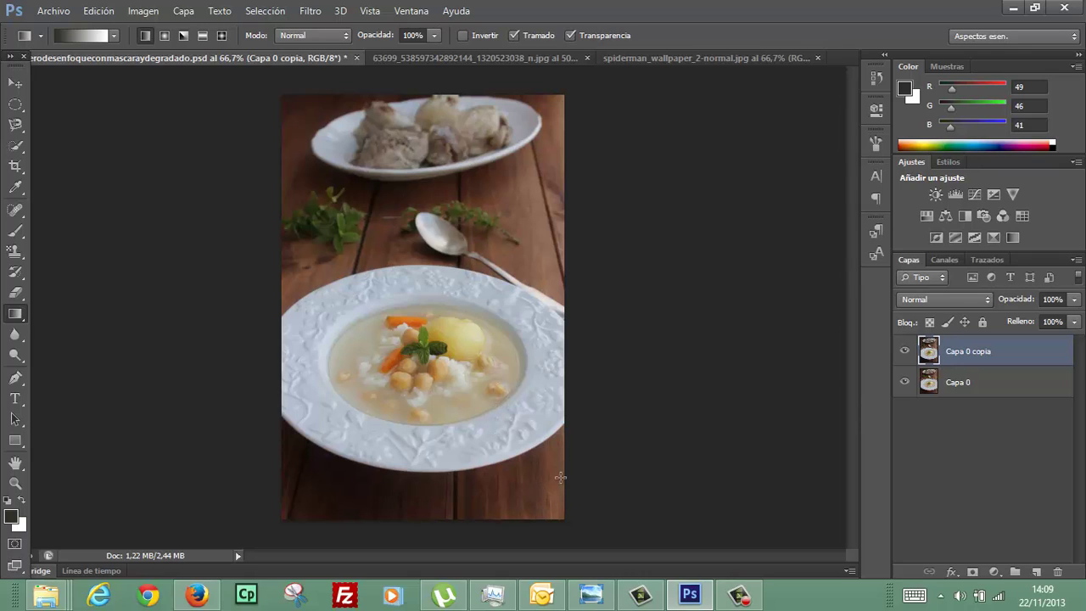
left_click(739, 595)
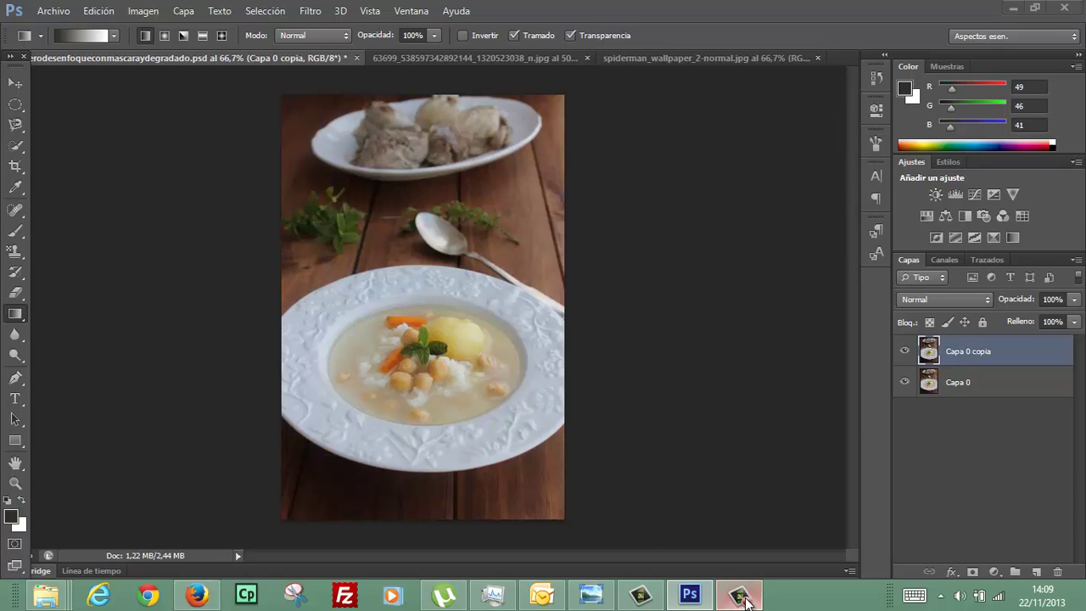